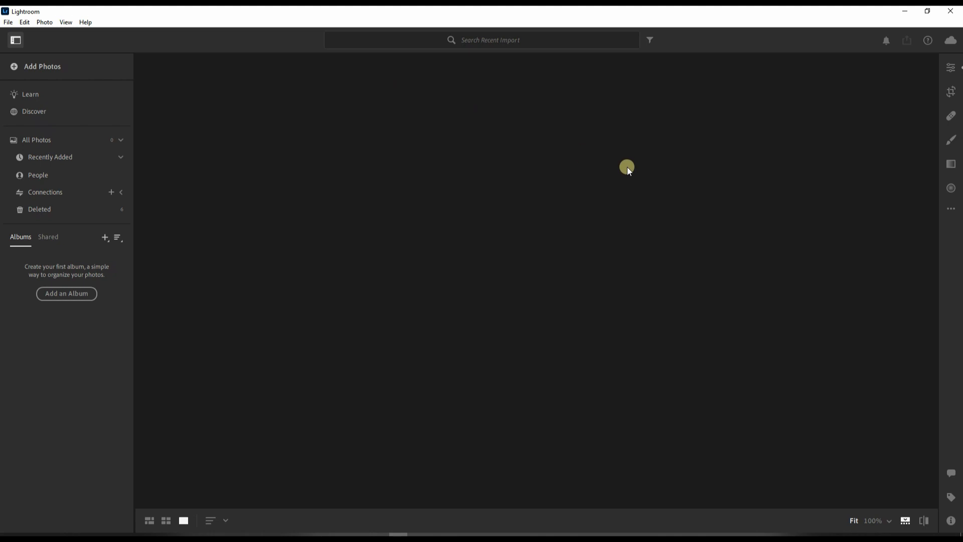
- Import the photo LANDSCAPE .RAF from the ITALY folder on the 1 IMPORT (M:) drive
click(45, 67)
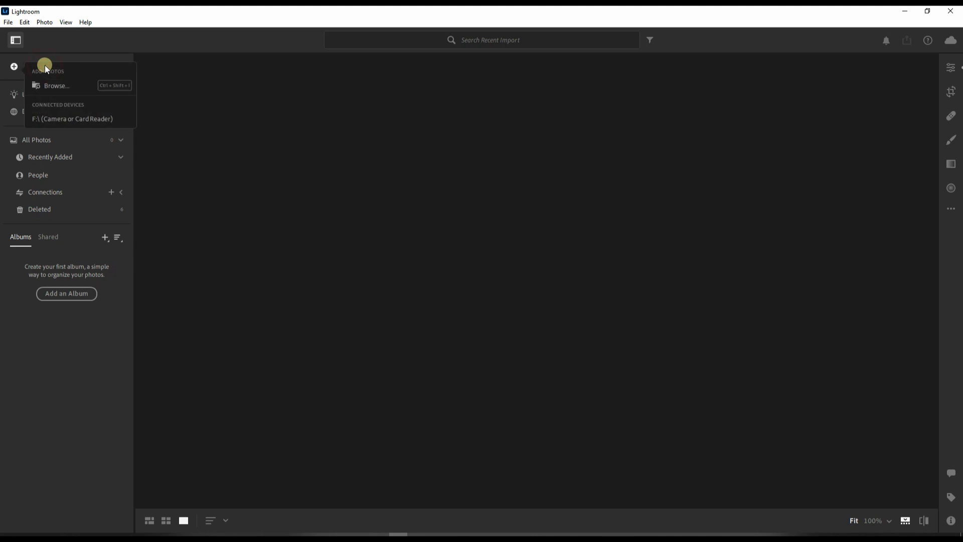
click(52, 85)
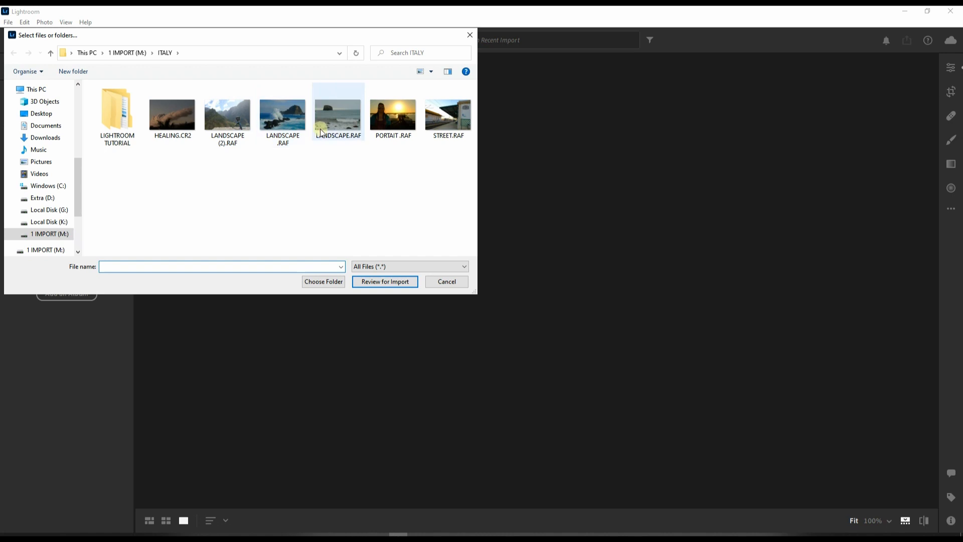
click(284, 126)
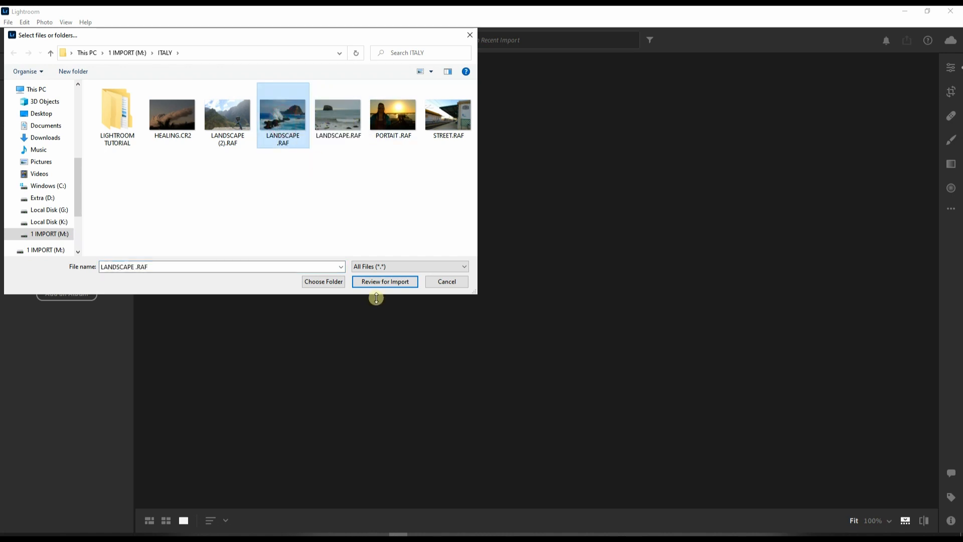
click(381, 282)
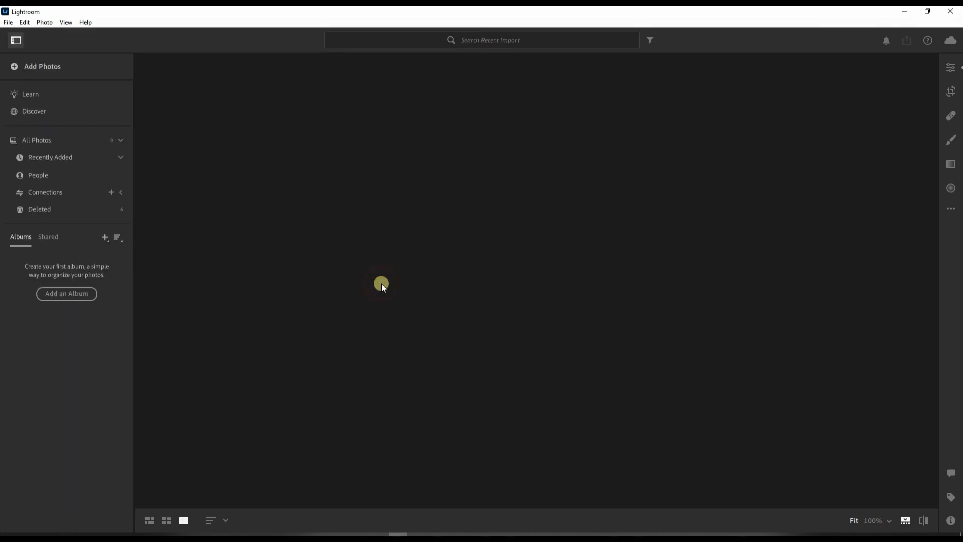
click(937, 28)
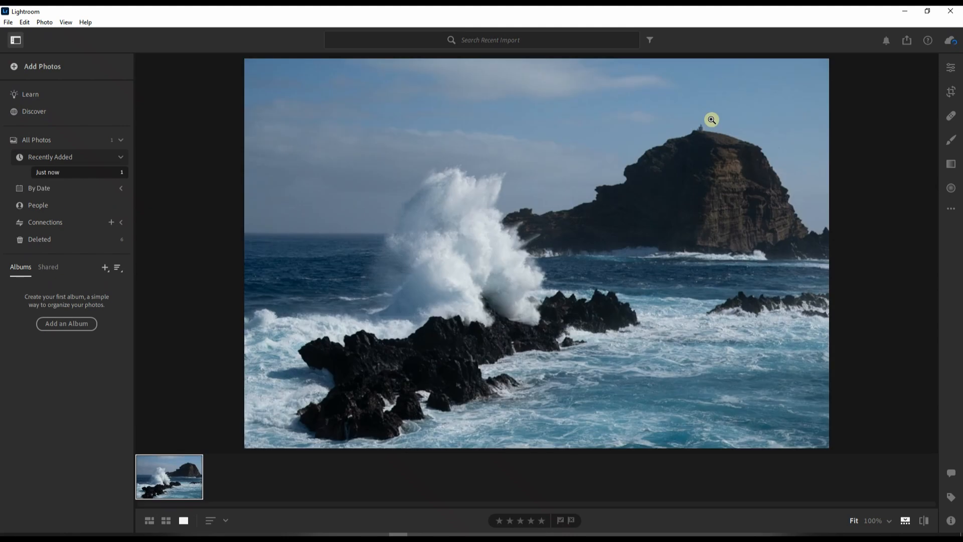
- Open the photo's Light adjustments and set Exposure to +0.43, Highlights to -9 and Shadows to +4
click(951, 66)
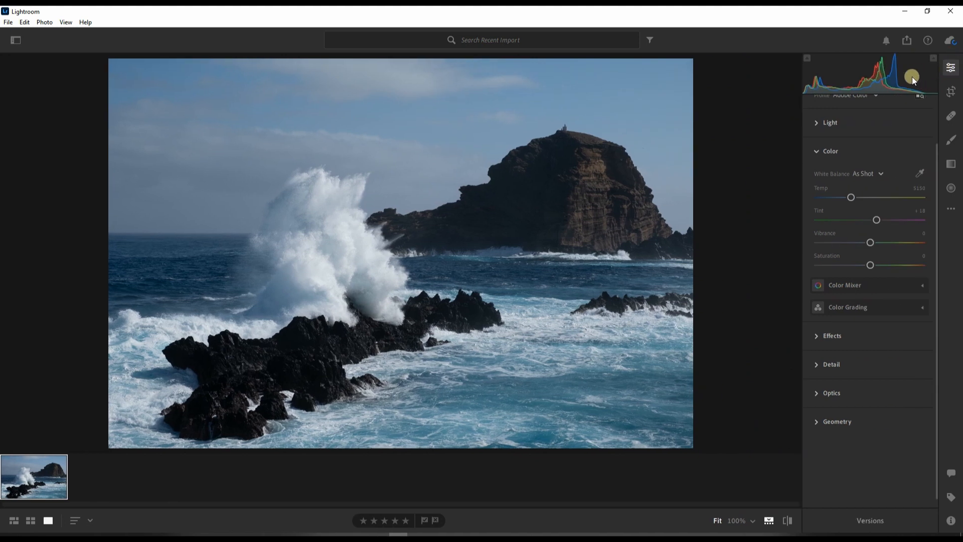
click(821, 124)
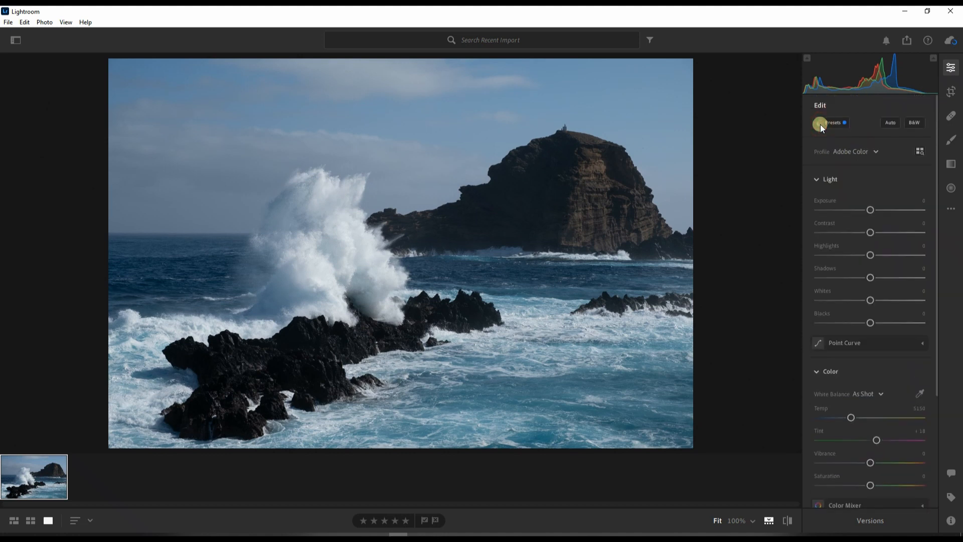
drag(872, 209, 877, 212)
drag(870, 257, 873, 280)
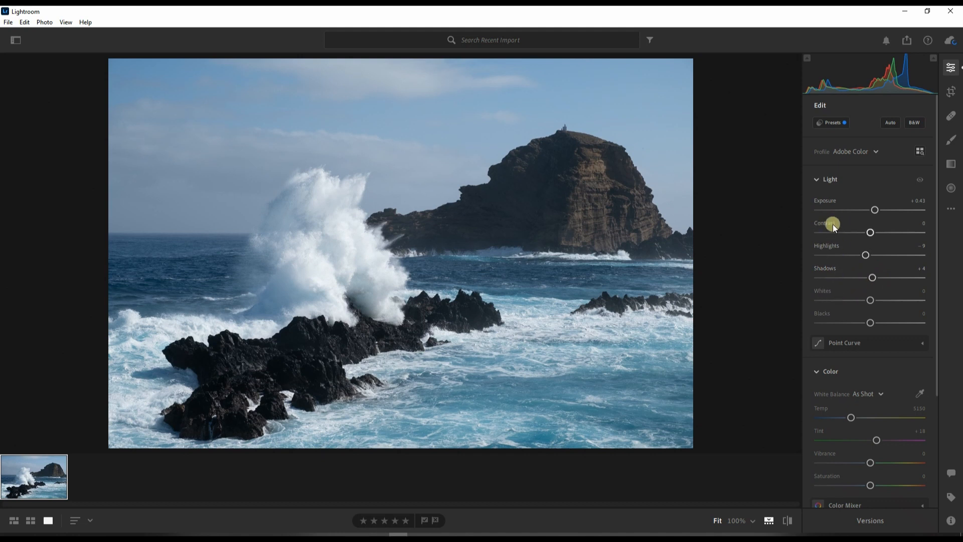
- Examine the controls offered under Color Mixer, Color Grading, Optics and Detail, closing each group again
mouse_move(838, 344)
scroll(860, 366, down, 2)
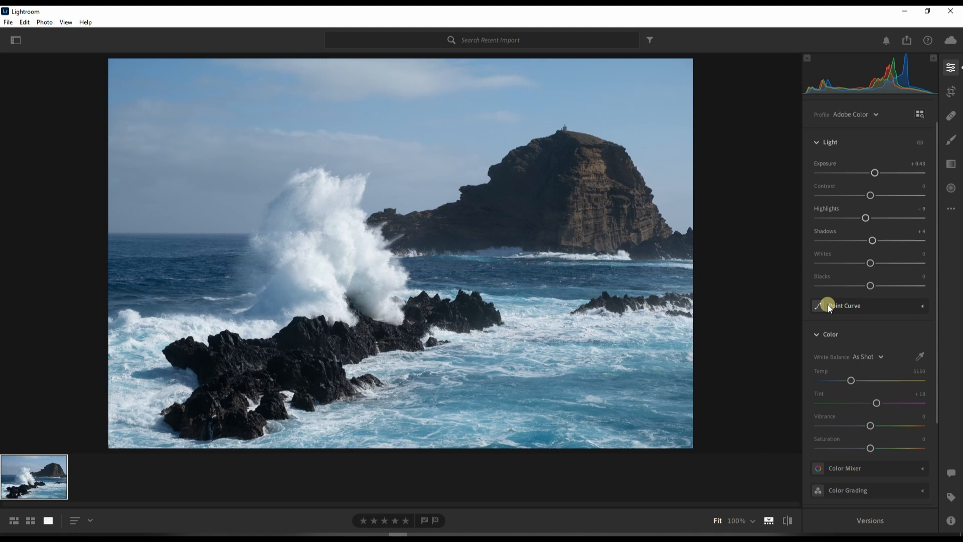
click(855, 467)
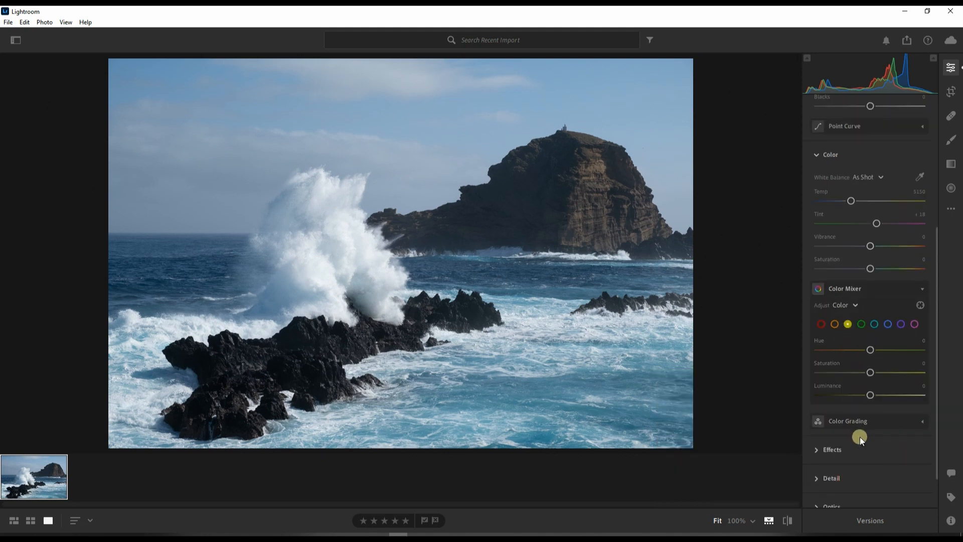
click(853, 420)
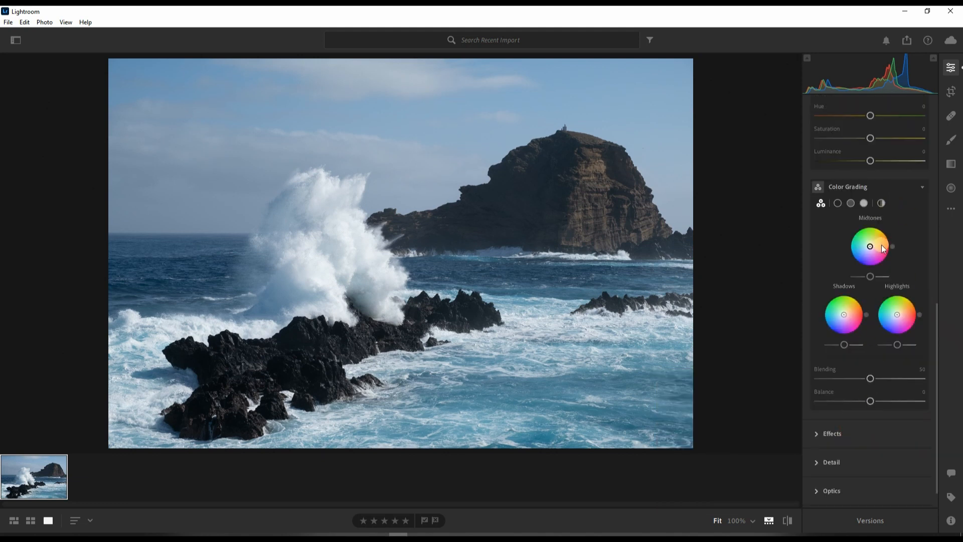
mouse_move(863, 240)
click(850, 185)
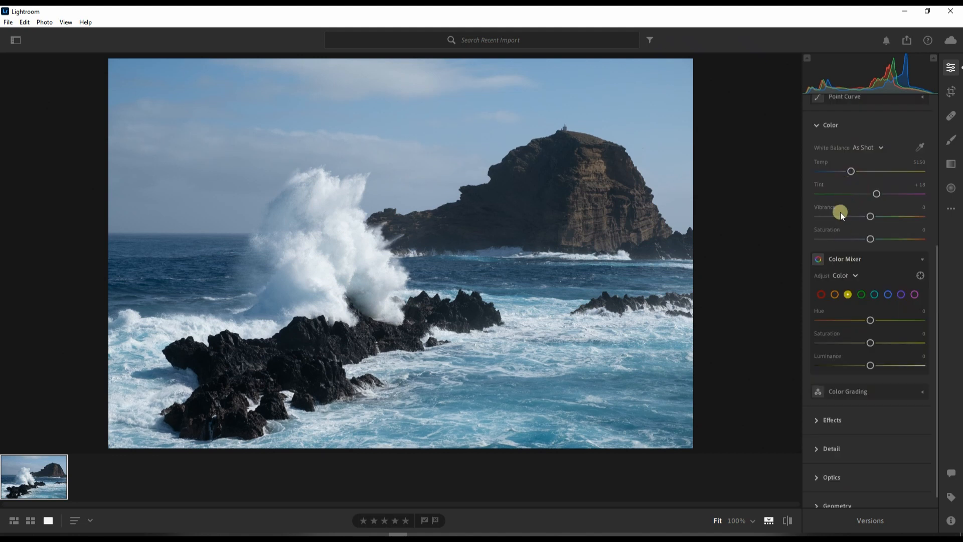
click(855, 258)
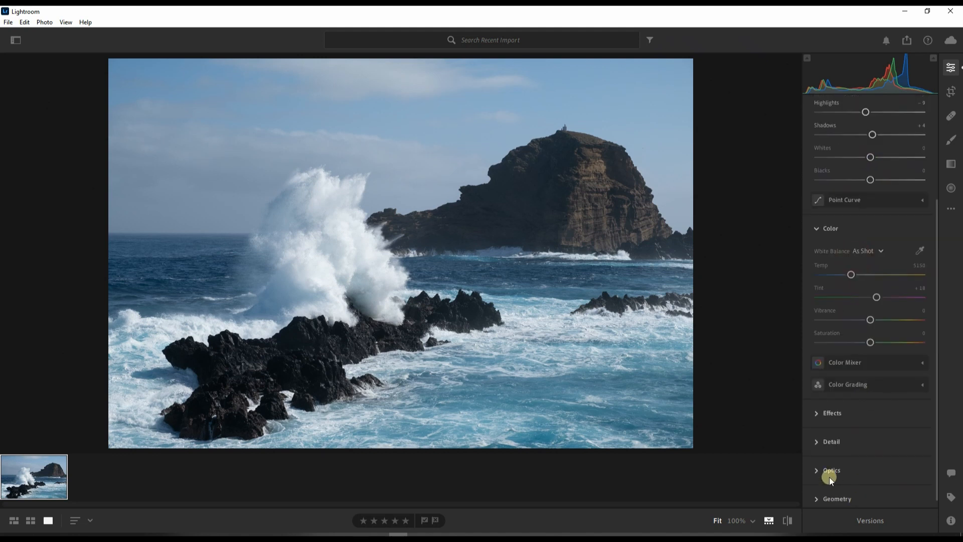
click(839, 471)
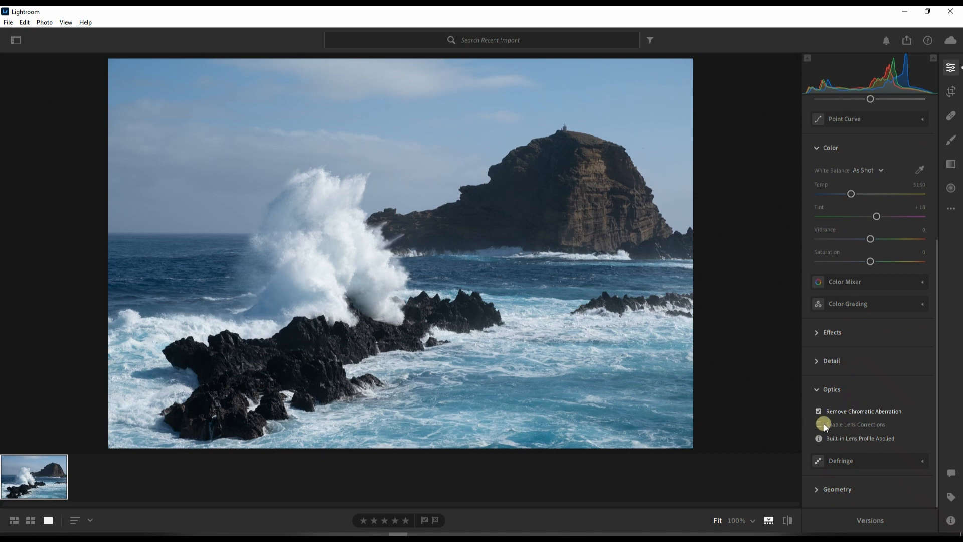
click(836, 390)
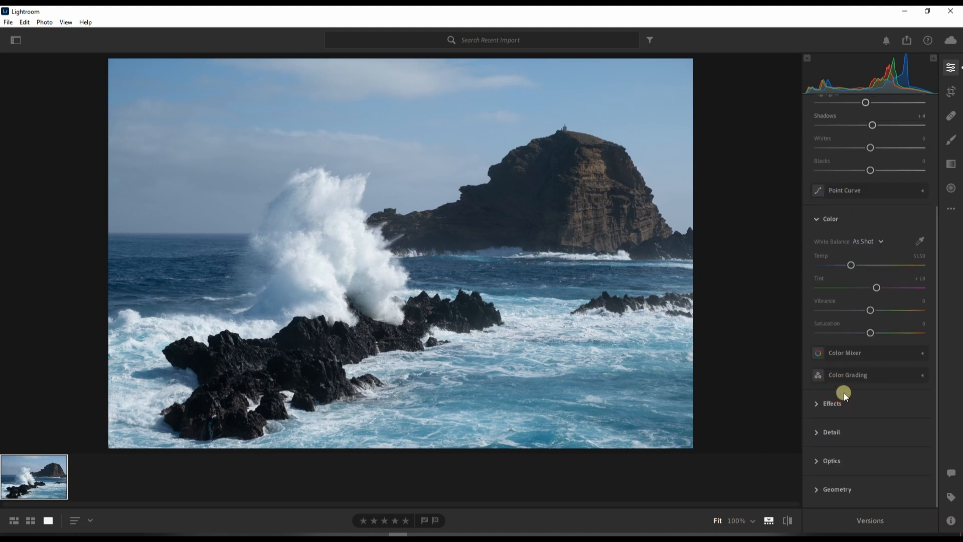
click(838, 434)
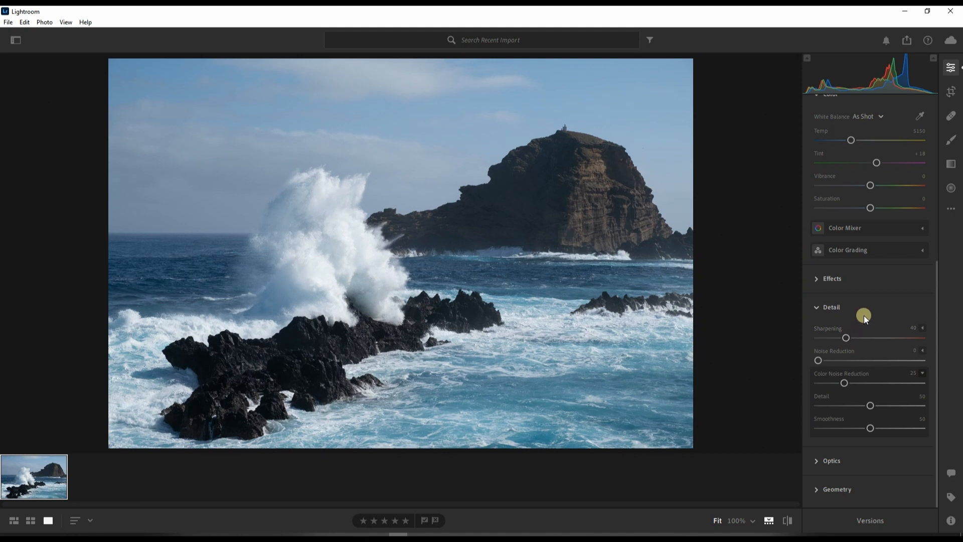
click(844, 303)
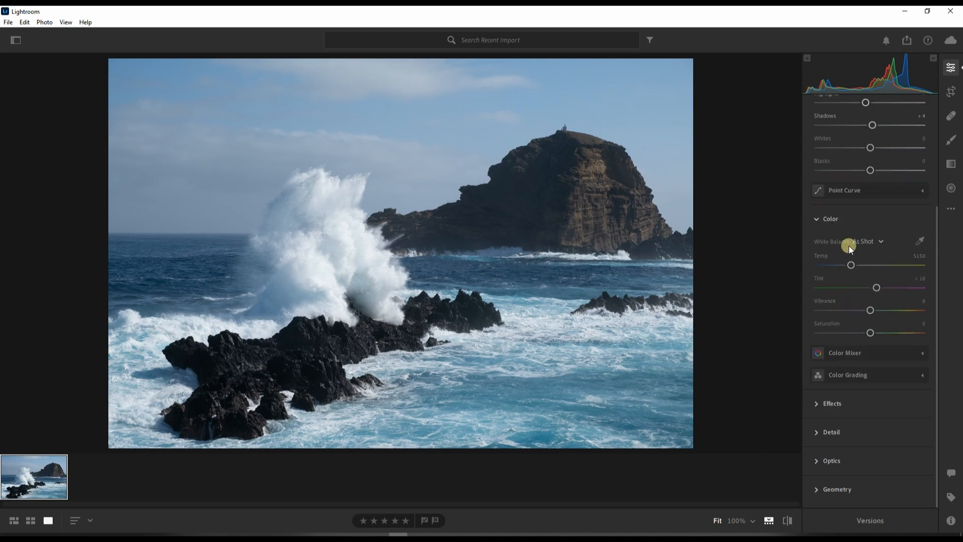
- Collapse the Color group and expand the Point Curve within the Light adjustments
click(853, 227)
scroll(852, 223, up, 3)
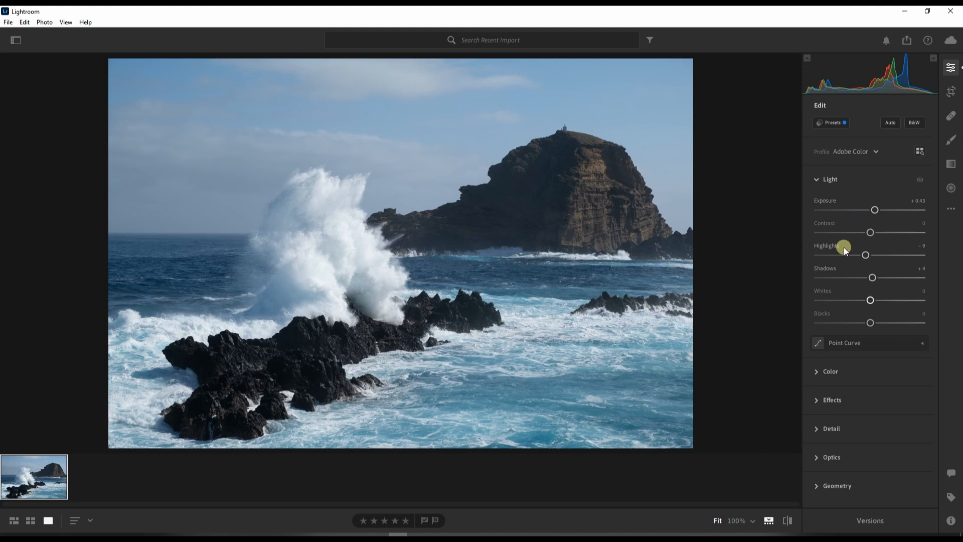
click(837, 179)
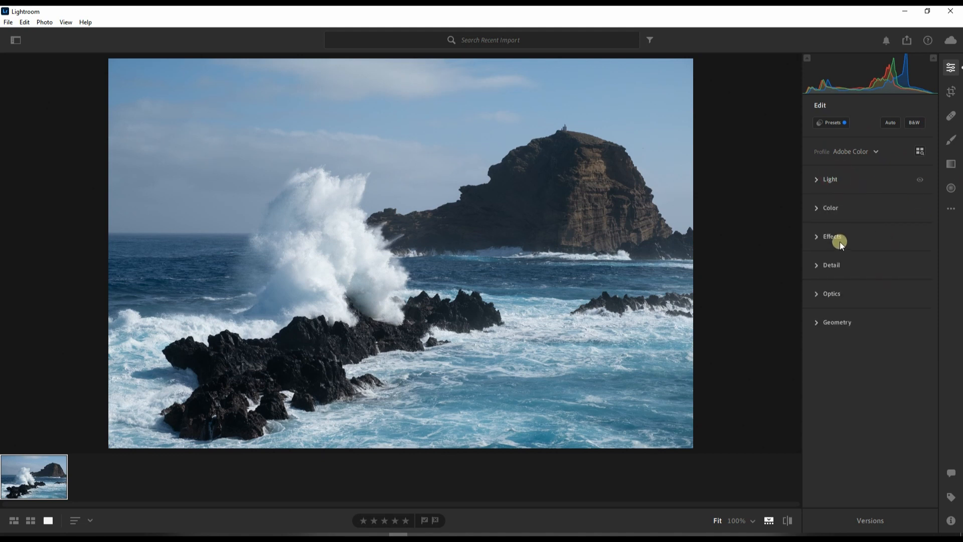
click(845, 179)
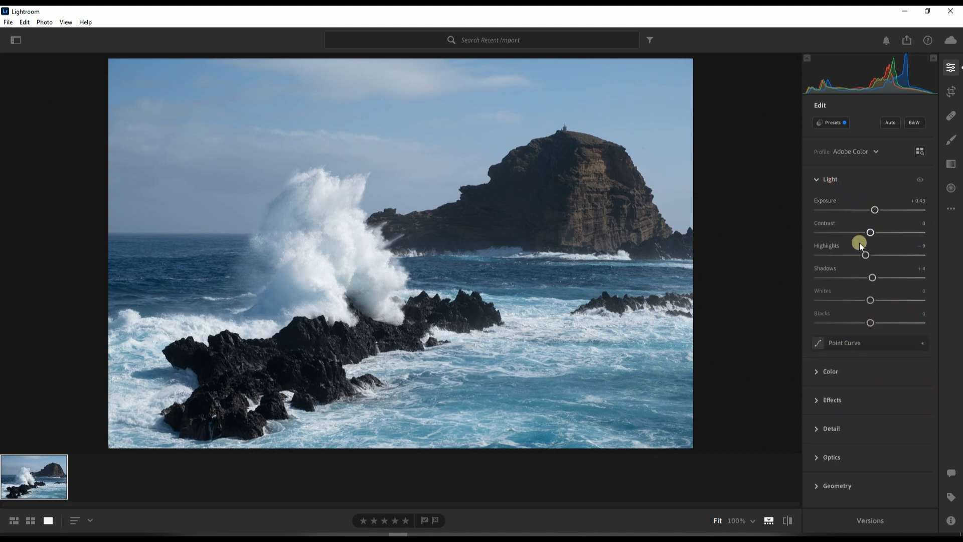
click(854, 340)
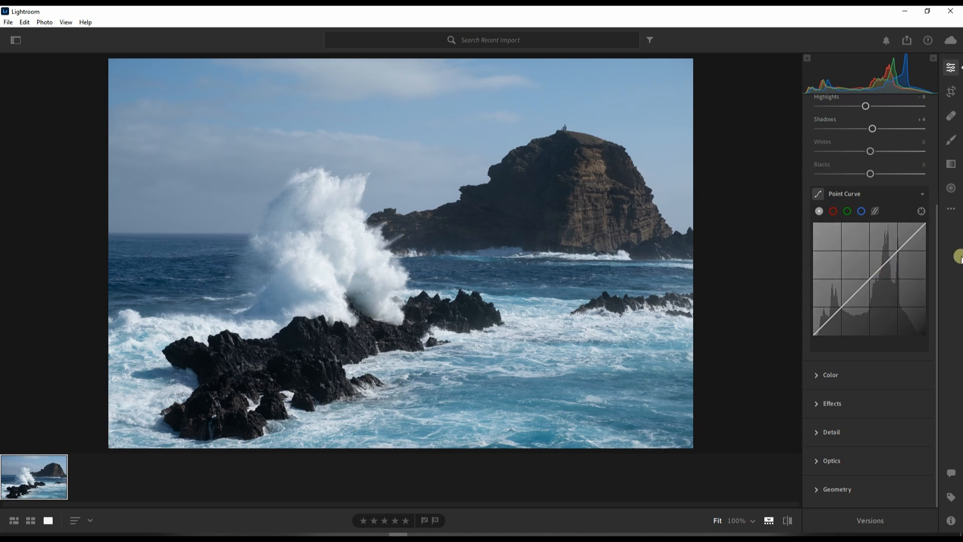
- Examine the white and black endpoints of the point curve and inspect the cliff's dark areas at 100% zoom
click(928, 223)
mouse_move(928, 223)
mouse_down()
mouse_move(930, 334)
mouse_move(919, 221)
mouse_move(928, 224)
mouse_up()
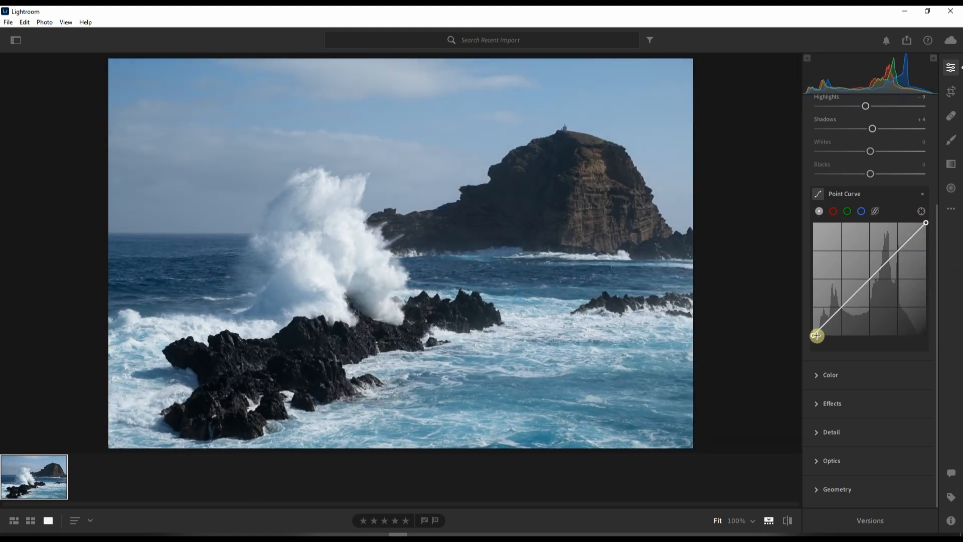
mouse_move(811, 335)
mouse_down()
mouse_move(811, 210)
mouse_move(820, 347)
mouse_move(941, 360)
mouse_move(811, 336)
mouse_up()
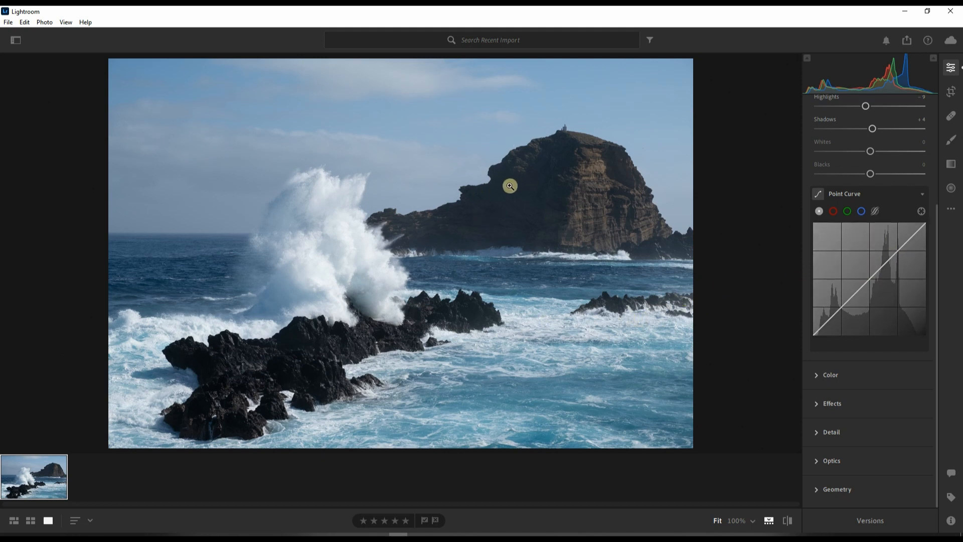
right_click(538, 209)
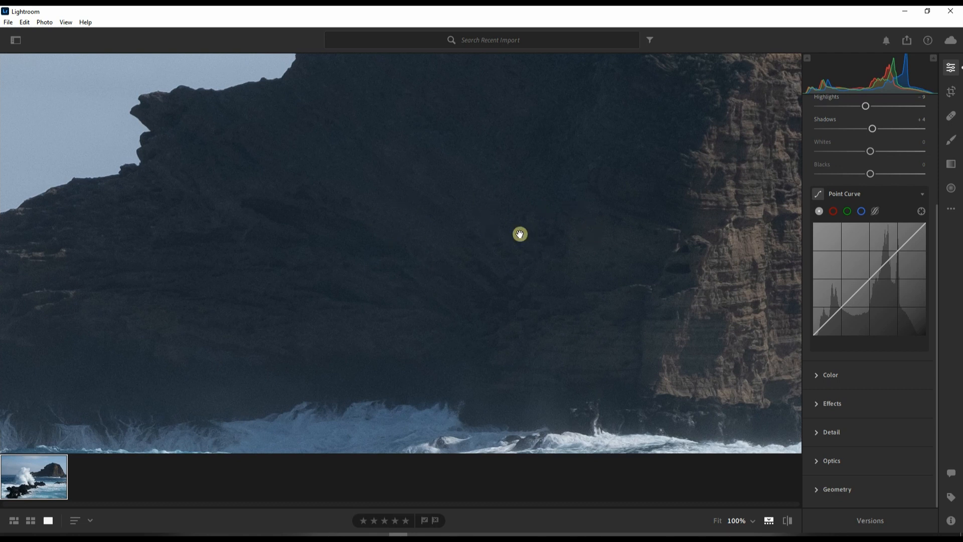
click(466, 199)
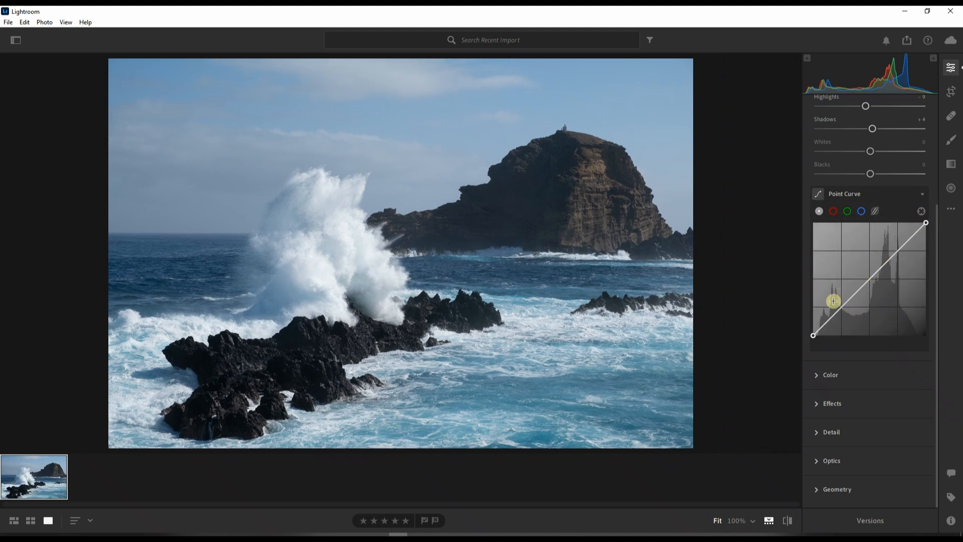
- Try to brighten the shadows with a raised lower curve point while anchoring the midtones and highlights on the diagonal
click(834, 318)
drag(835, 321, 831, 308)
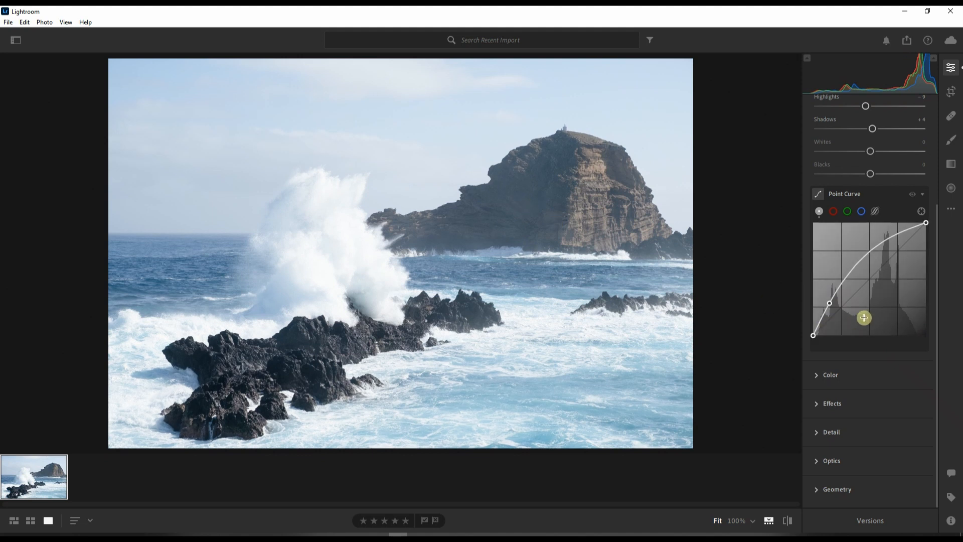
drag(857, 262, 898, 251)
click(898, 254)
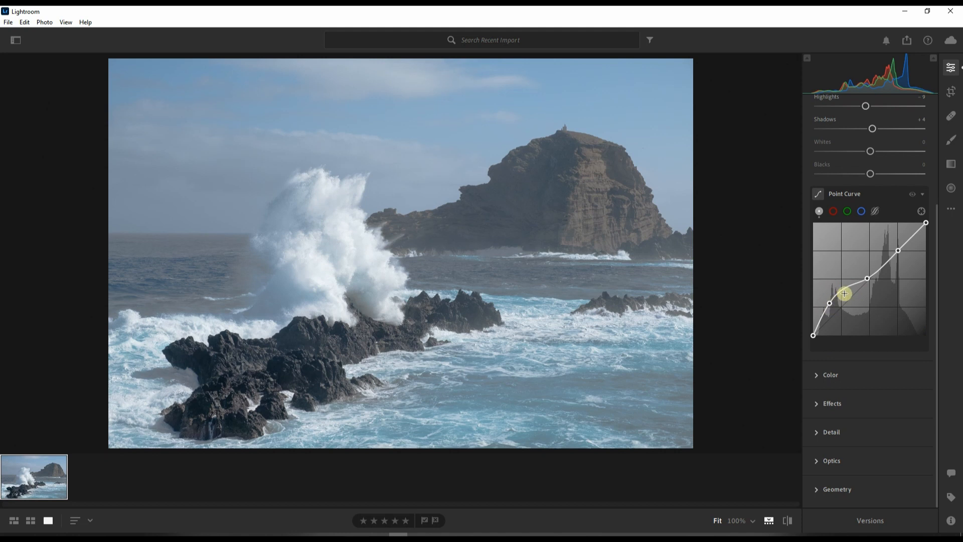
click(830, 303)
double_click(831, 304)
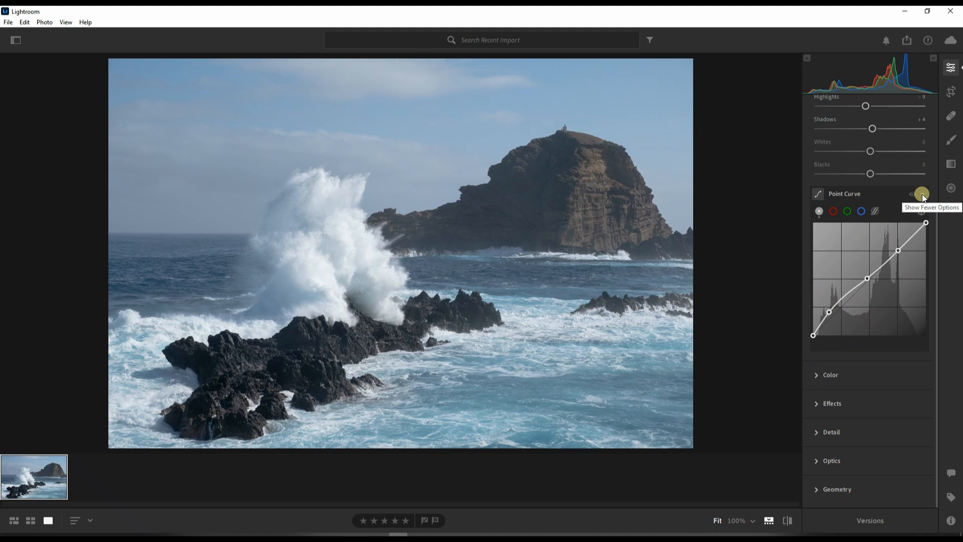
- Reset all channels of the point curve
right_click(835, 266)
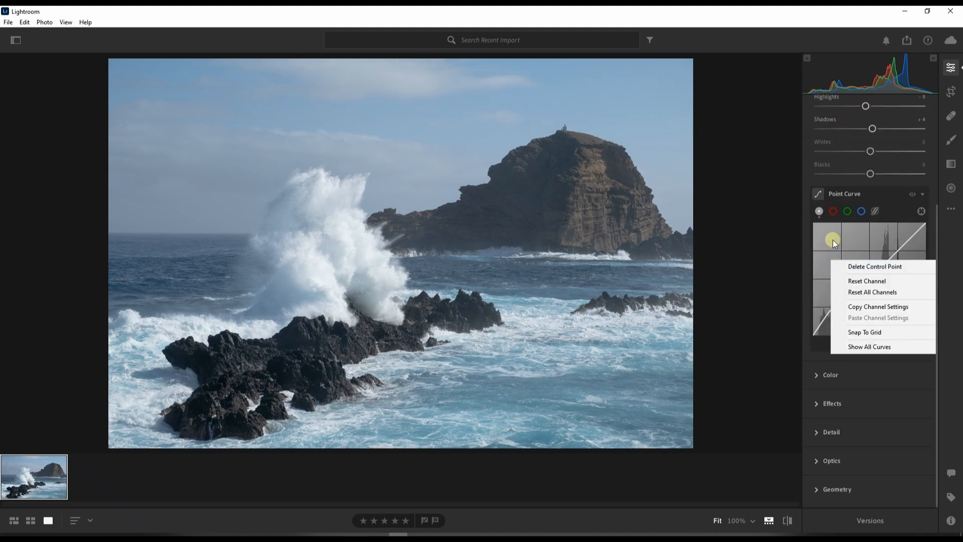
click(833, 240)
right_click(833, 239)
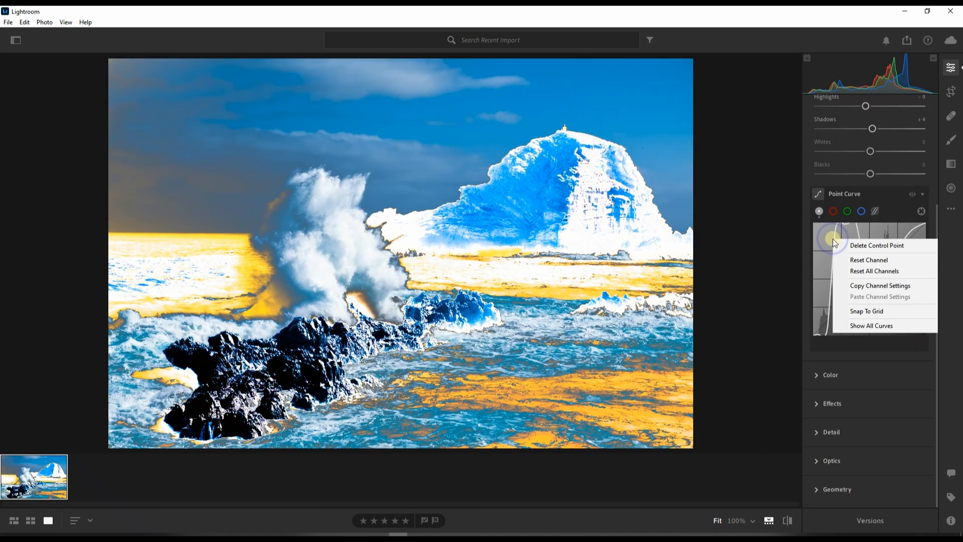
click(859, 272)
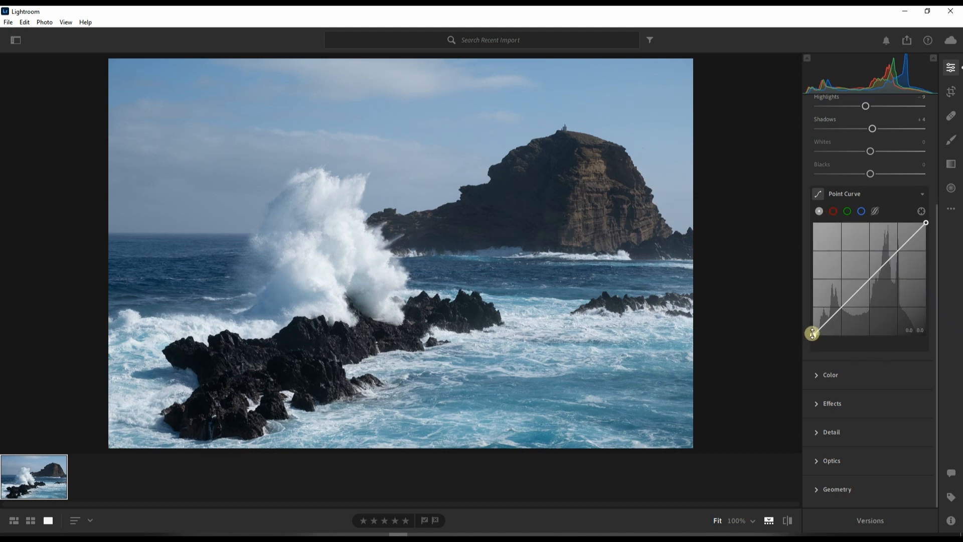
- Lift the black endpoint of the main point curve for faded shadows, holding the midtones and highlights near the diagonal
drag(813, 334, 872, 278)
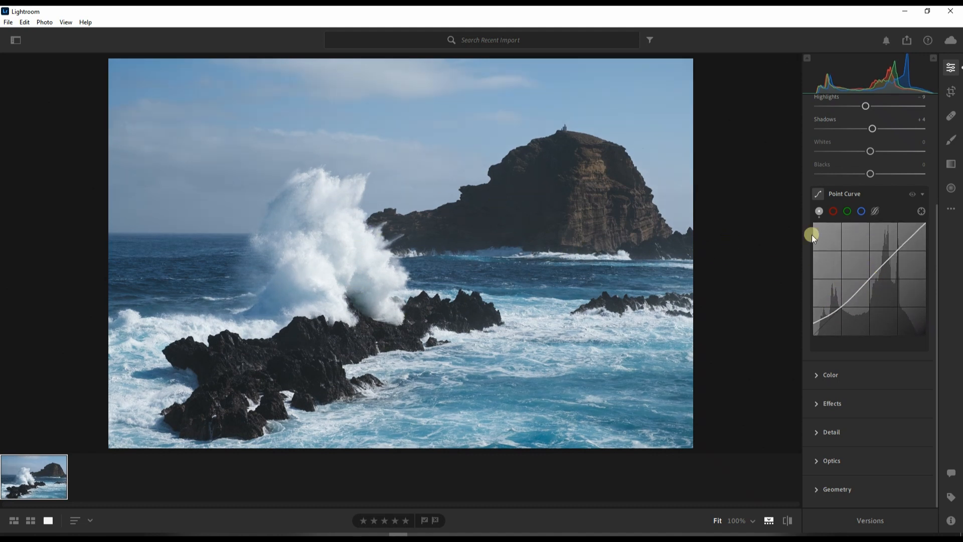
- Add a midtone point to the red channel's curve and move its white endpoint inward along the upper edge to near the middle
click(832, 212)
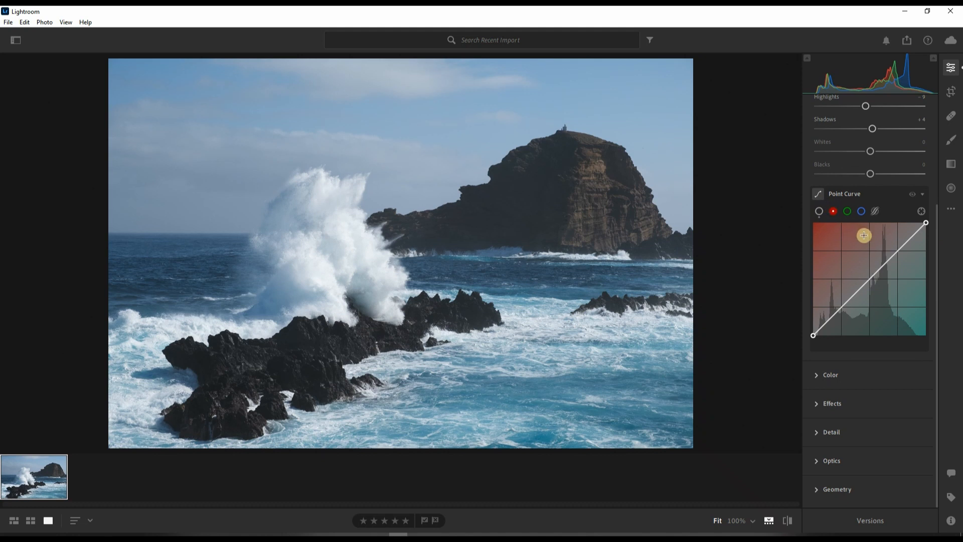
click(873, 277)
mouse_move(874, 287)
mouse_down()
mouse_move(873, 354)
mouse_move(857, 200)
mouse_move(874, 275)
mouse_up()
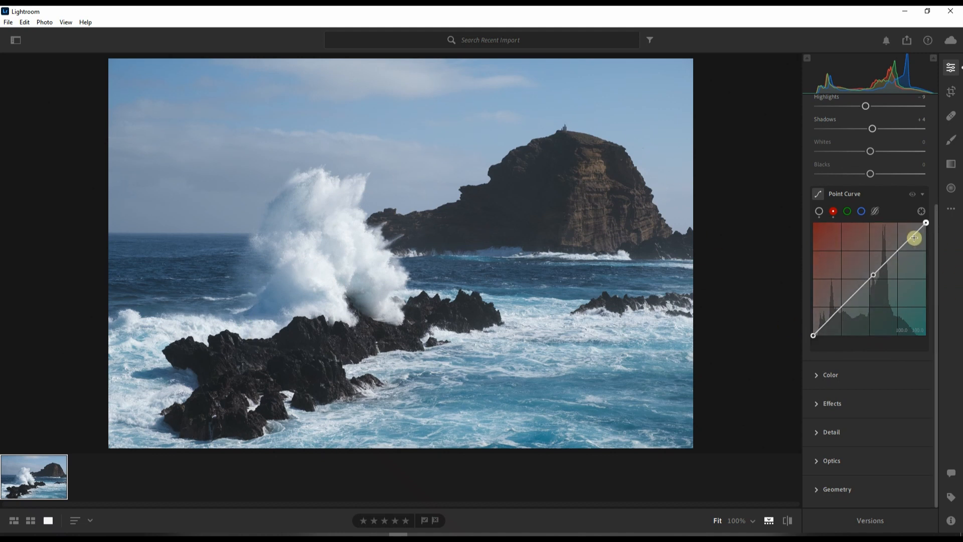
drag(923, 226, 869, 205)
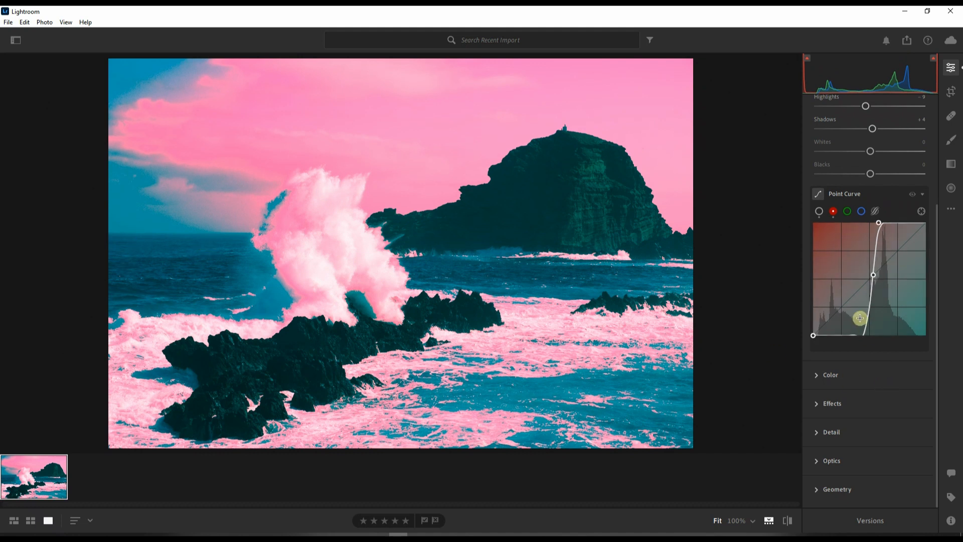
- Reset the red channel's curve and raise its highlights with an upper point, holding the midtones near the diagonal
right_click(854, 275)
click(864, 282)
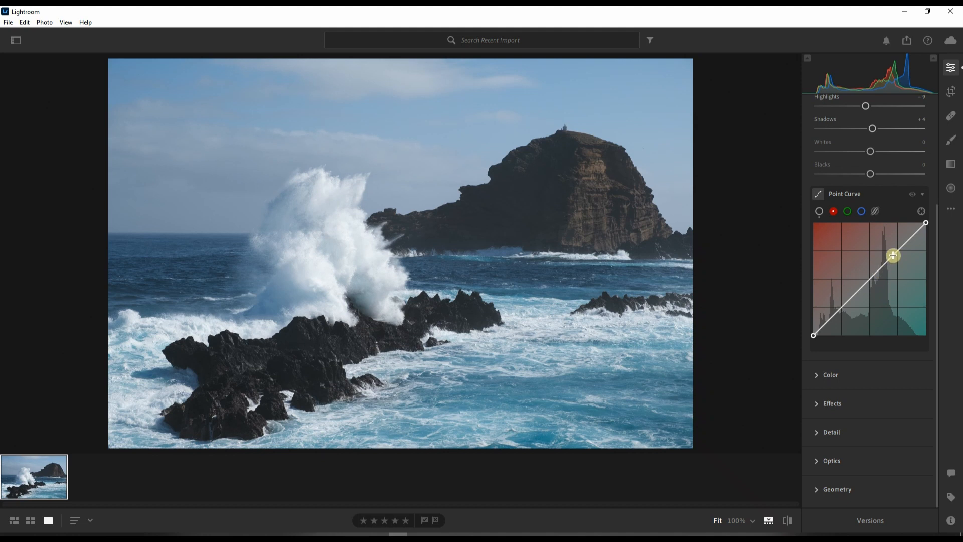
click(895, 252)
drag(895, 252, 869, 275)
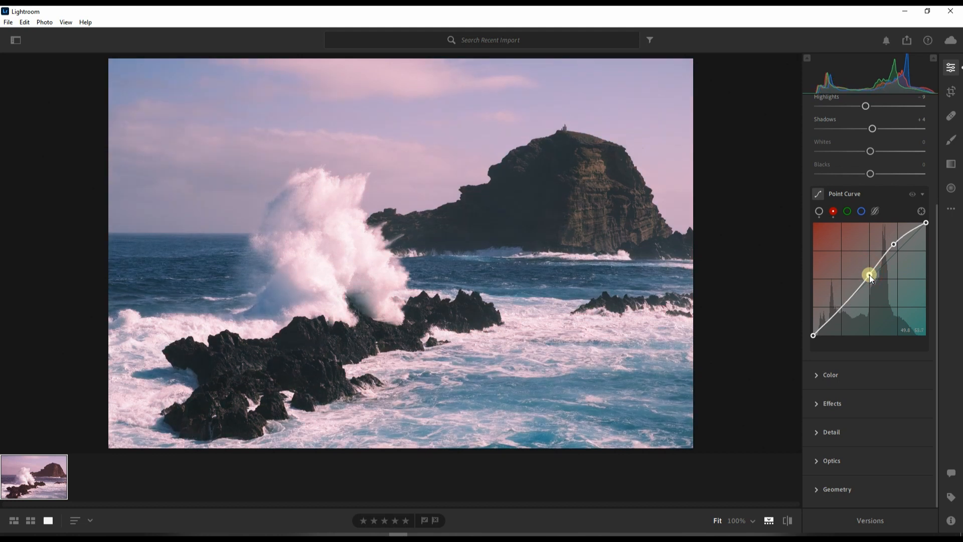
- Raise the shadows of the green channel's curve slightly and anchor its midtones near the diagonal
click(848, 212)
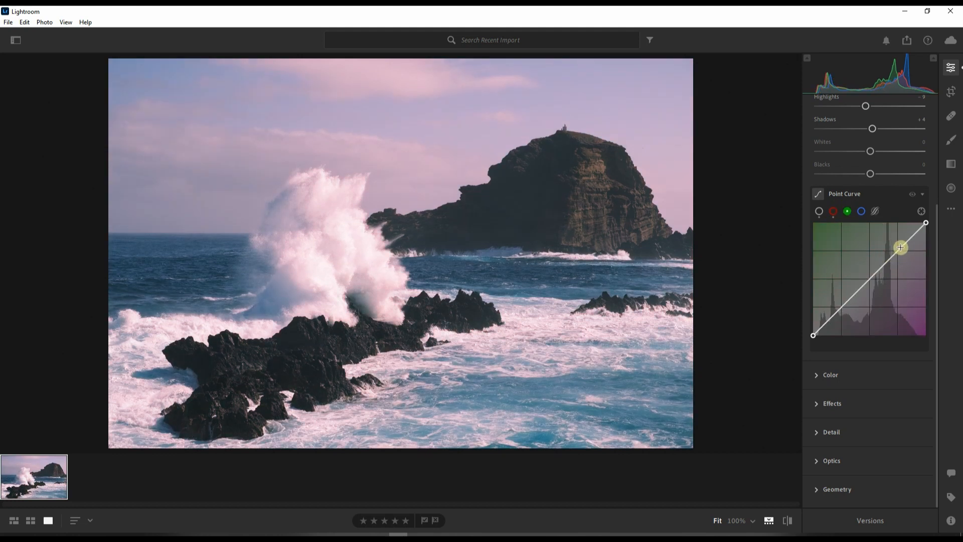
click(831, 315)
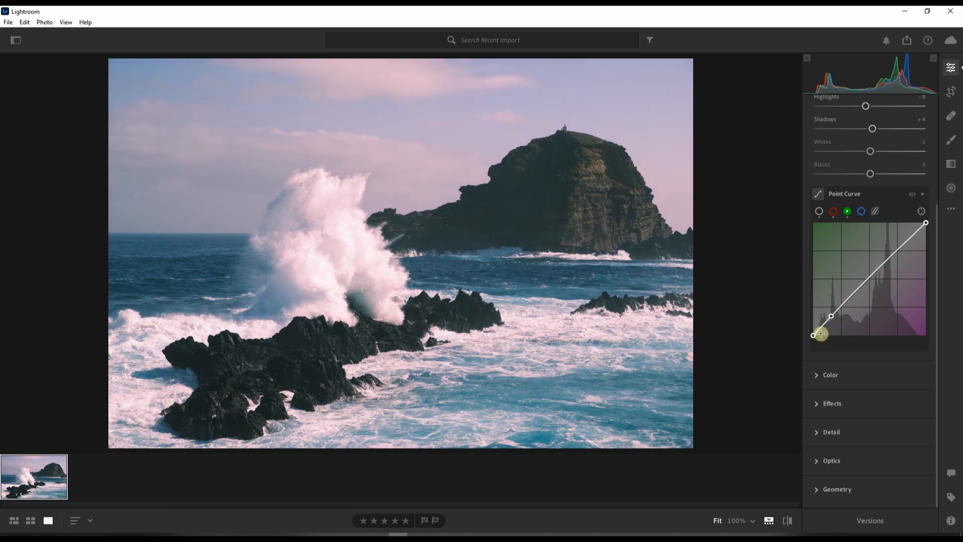
drag(832, 317, 867, 281)
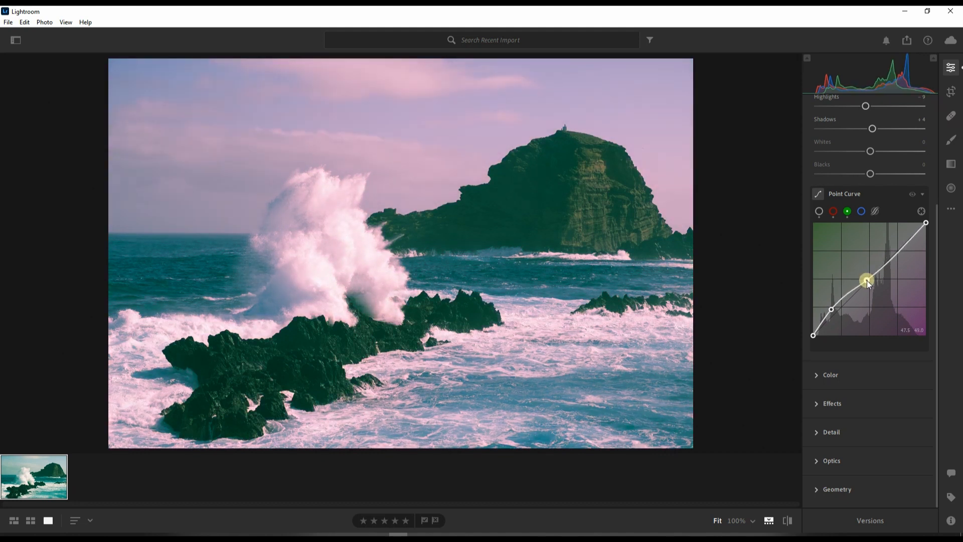
- Lower the highlights of the blue channel's curve and hold its lower midtones near the diagonal
click(862, 212)
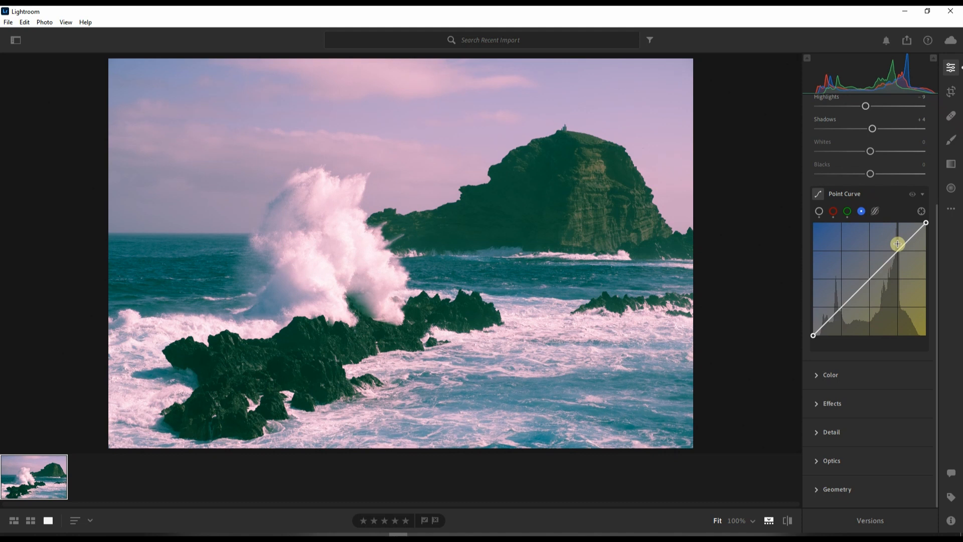
click(899, 250)
drag(900, 251, 901, 260)
click(863, 302)
drag(863, 302, 860, 292)
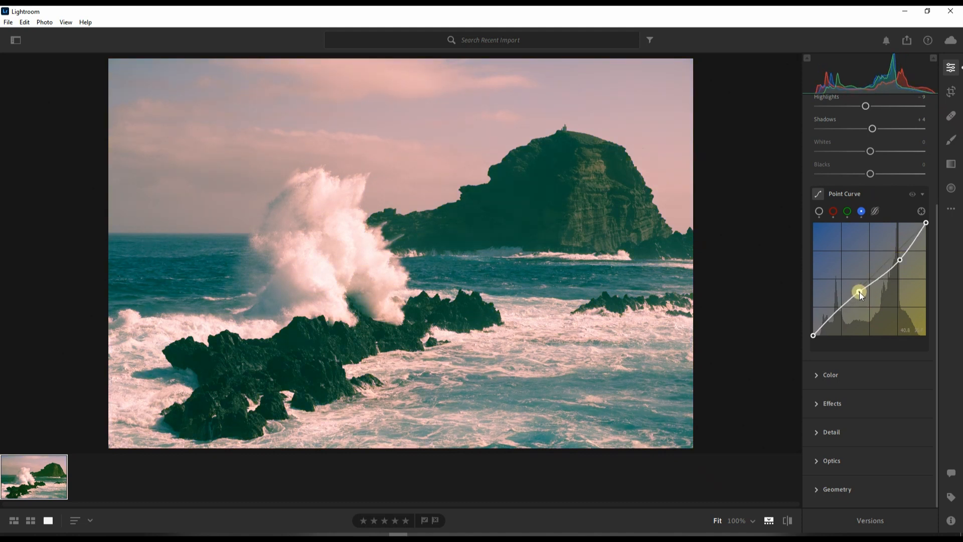
- Lift the black endpoint of the main point curve further, raise the shadow point slightly and add a lower-midtone point
click(817, 213)
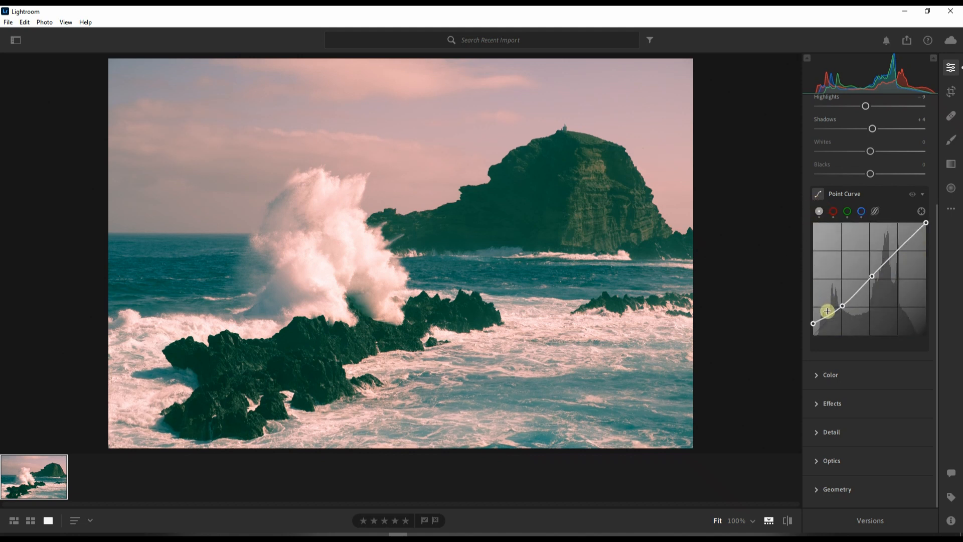
drag(814, 323, 841, 301)
click(857, 291)
click(841, 300)
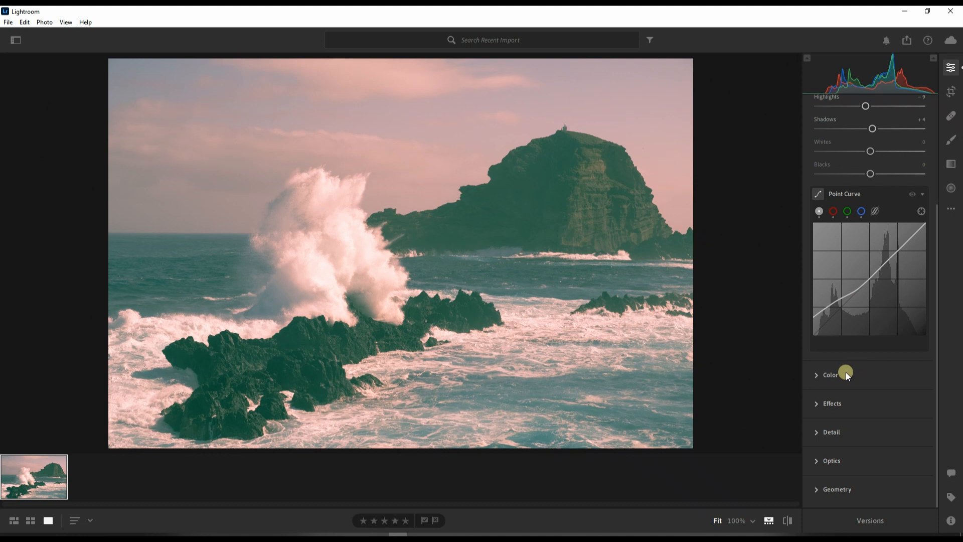
- Set the Grain effect to 58, checking it on the water at 100% before returning to the full photo
click(832, 404)
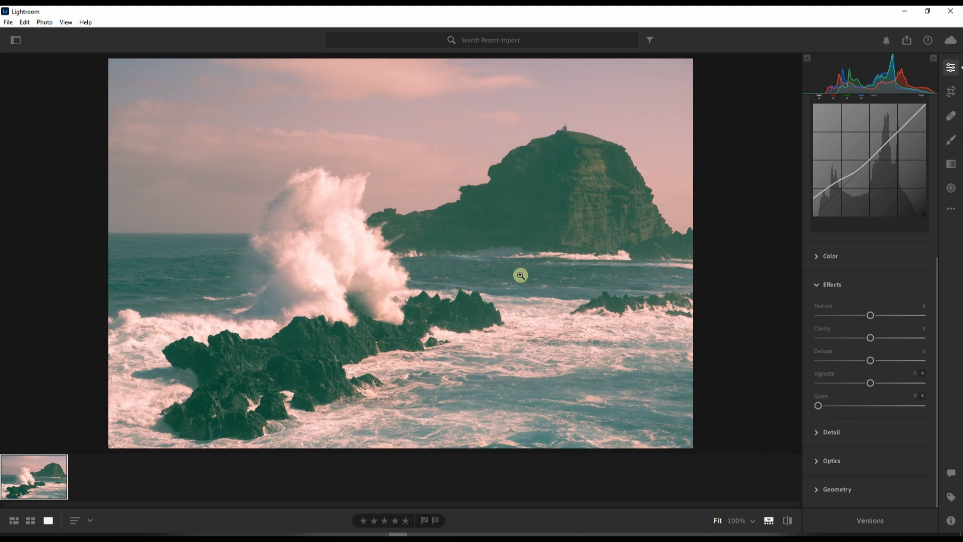
click(520, 274)
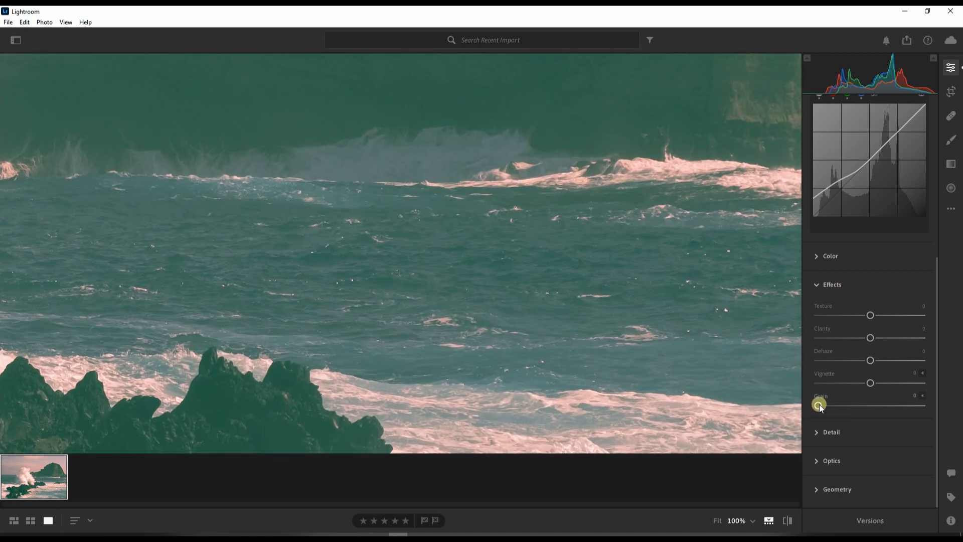
drag(823, 405, 847, 410)
click(548, 309)
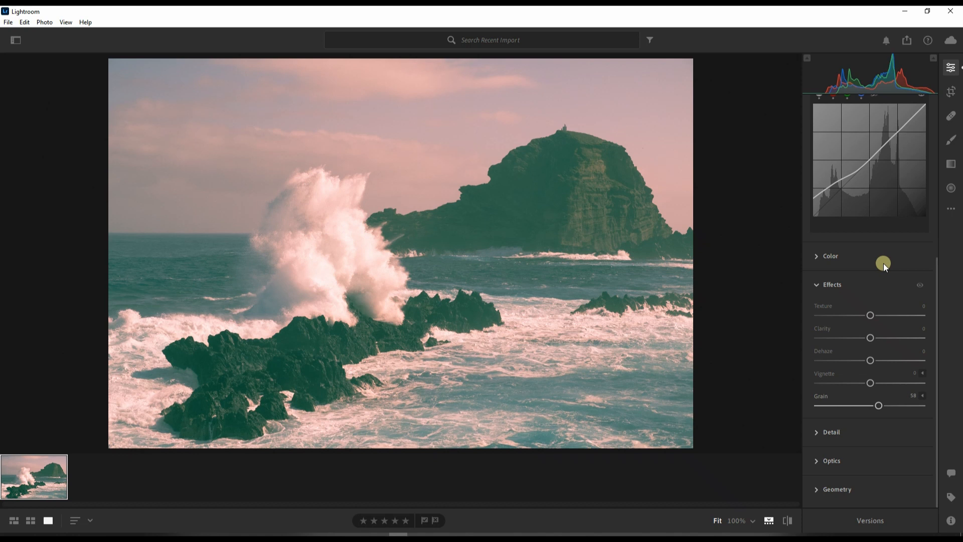
- Reset the main channel of the point curve, followed by all of its channels
scroll(884, 264, up, 3)
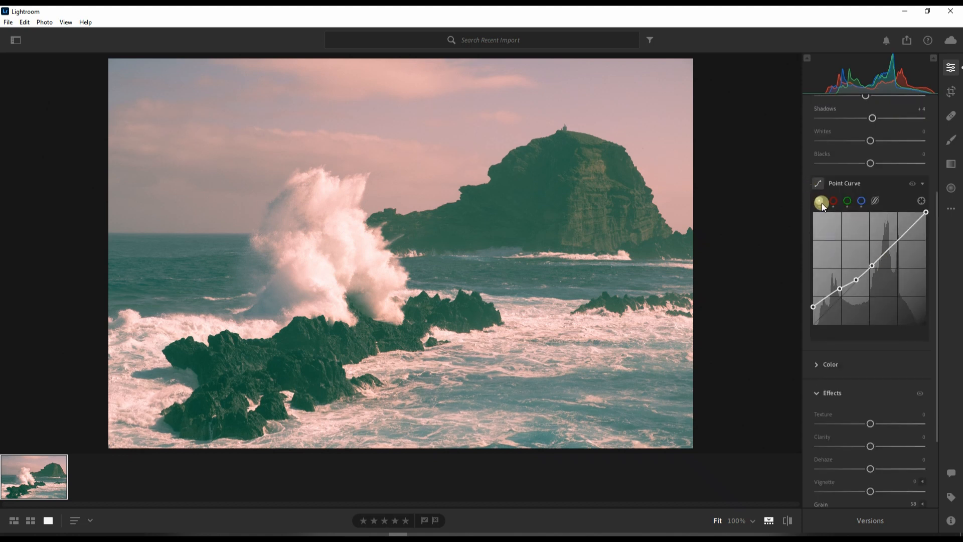
right_click(823, 231)
click(836, 238)
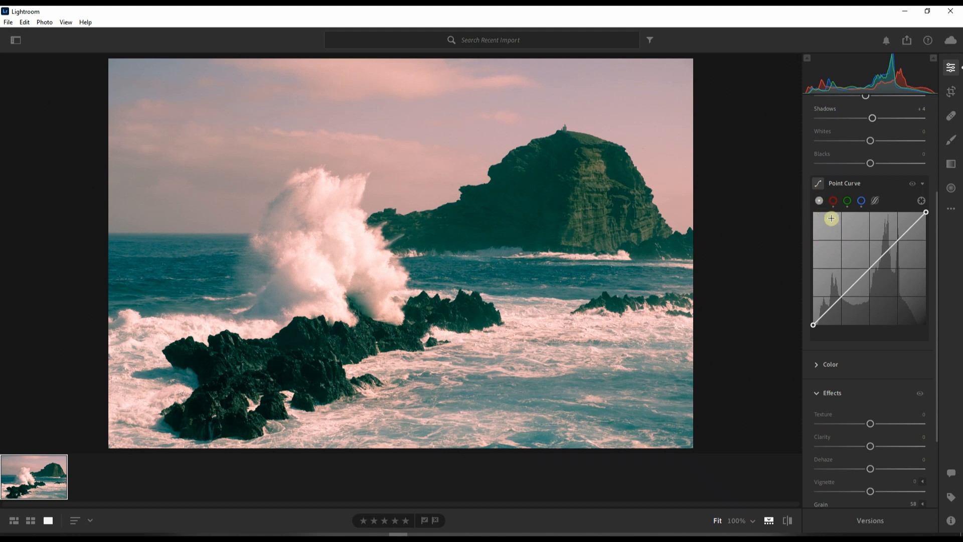
right_click(832, 222)
click(853, 246)
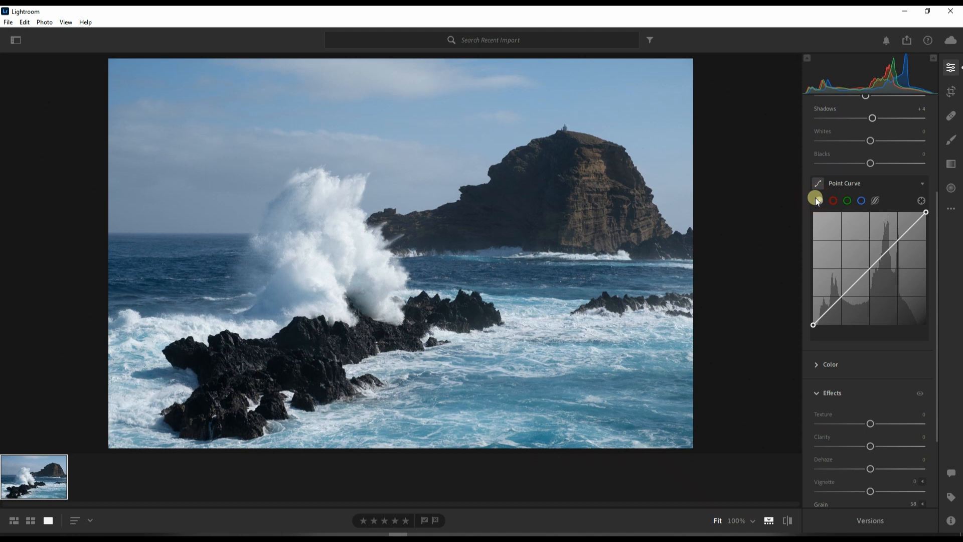
- Add a midtone point to the main curve, lift and restore the black endpoint, and lower the white endpoint slightly
mouse_move(884, 256)
mouse_down()
mouse_move(867, 267)
mouse_move(866, 241)
mouse_move(877, 286)
mouse_move(874, 264)
mouse_up()
drag(813, 325, 805, 284)
drag(806, 284, 809, 328)
mouse_move(926, 212)
mouse_down()
mouse_move(896, 209)
mouse_move(921, 220)
mouse_move(925, 252)
mouse_move(930, 214)
mouse_up()
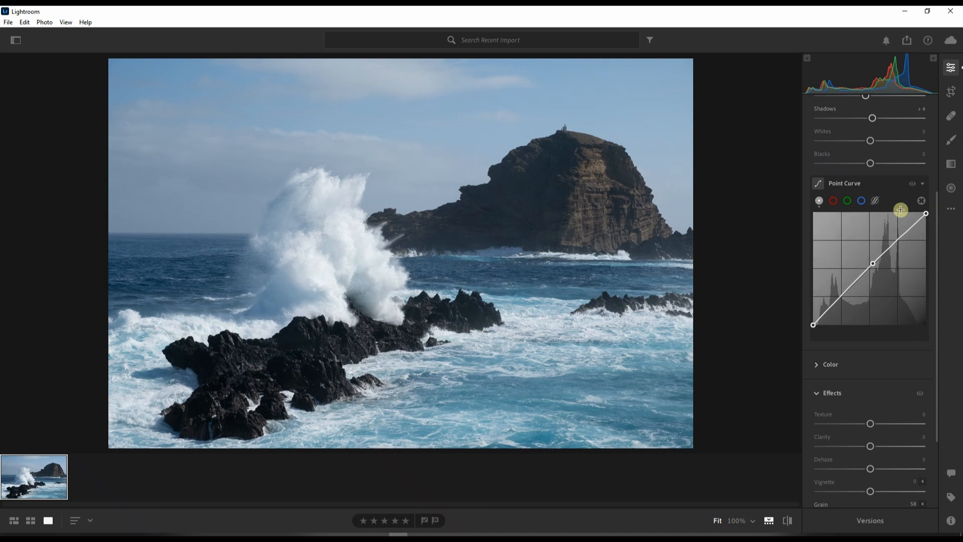
- View the red, green and blue channel curves in turn
click(835, 201)
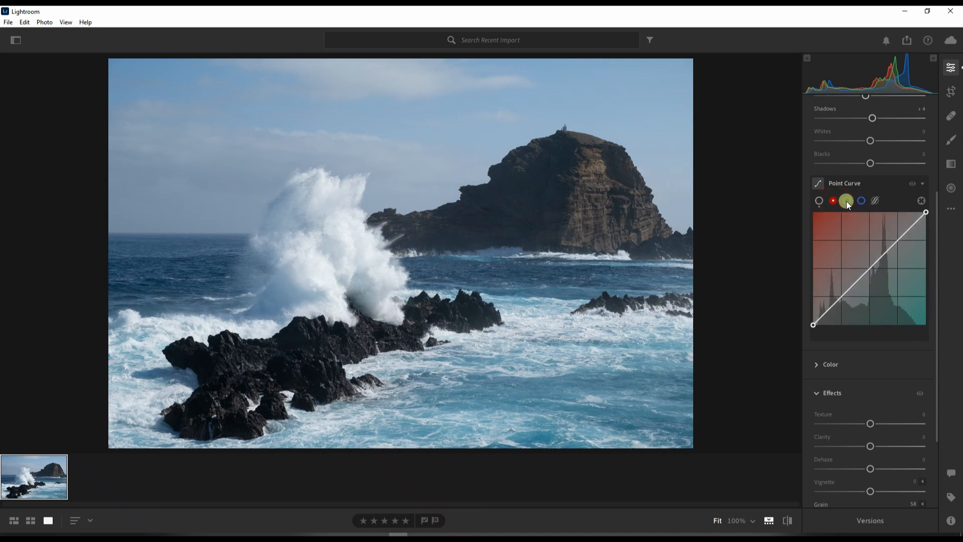
click(847, 201)
click(859, 201)
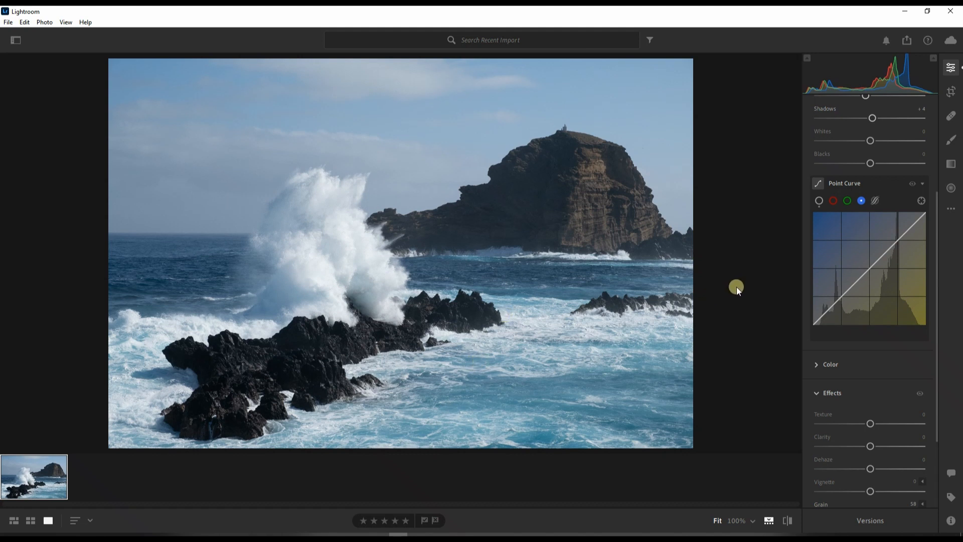
- Raise the Darks slightly on the parametric tone curve and compare it with the main point curve
click(876, 202)
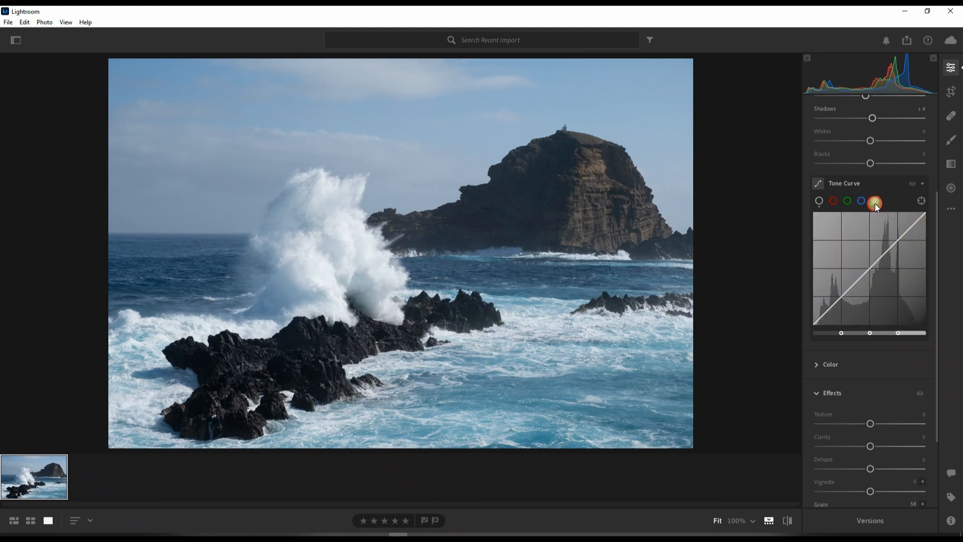
mouse_move(868, 271)
mouse_down()
mouse_move(867, 279)
mouse_move(868, 255)
mouse_move(867, 279)
mouse_move(869, 269)
mouse_up()
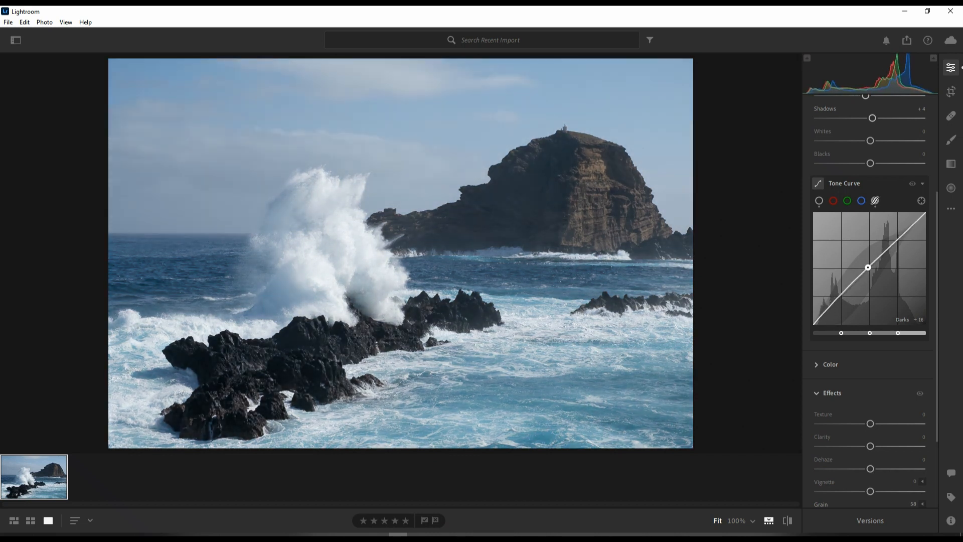
click(818, 202)
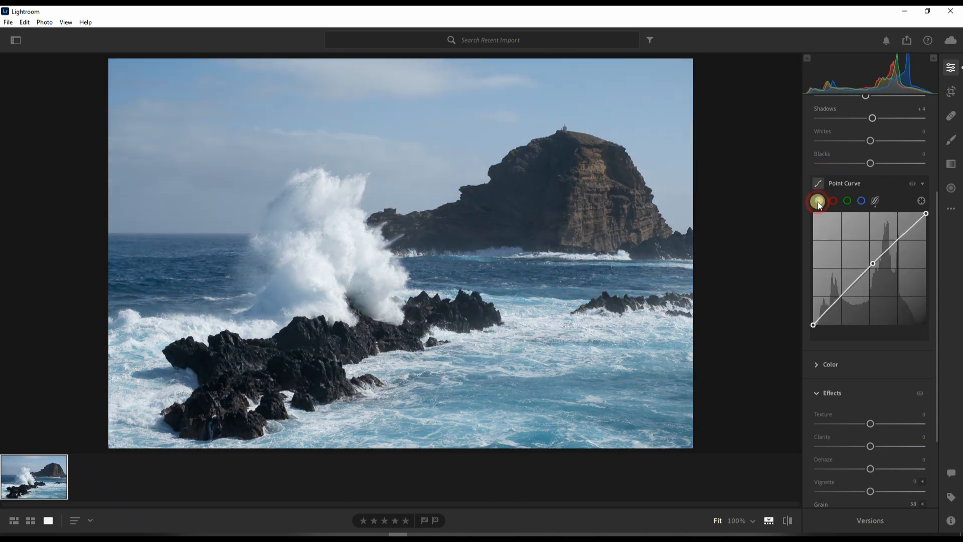
click(875, 203)
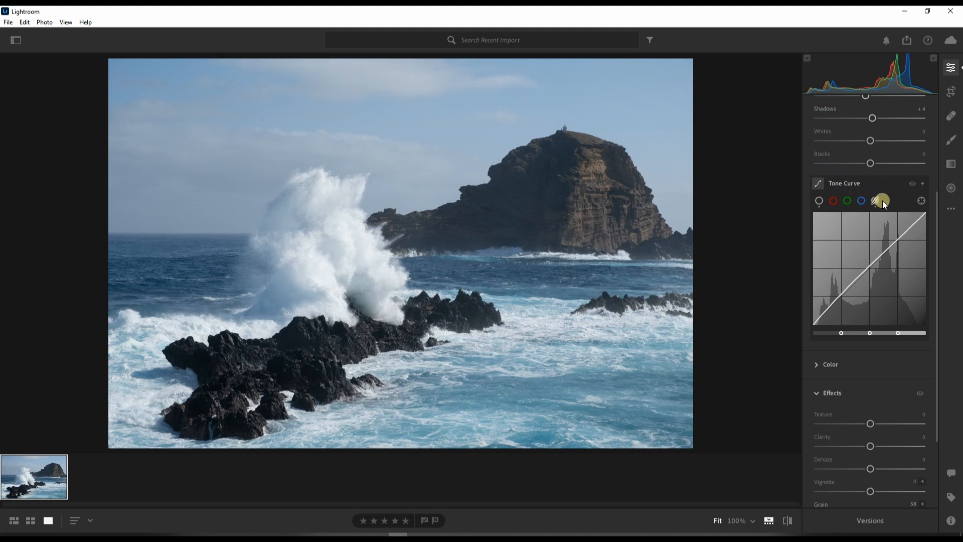
- Try to brighten the cliff's shadows on the main point curve with the targeted adjustment tool, raising input 17.6 to about 30.2
click(918, 203)
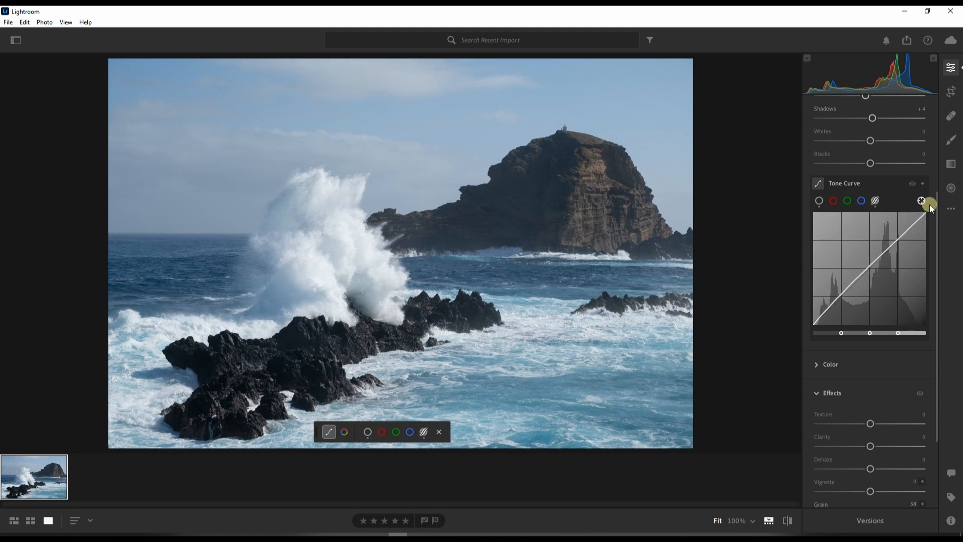
click(369, 432)
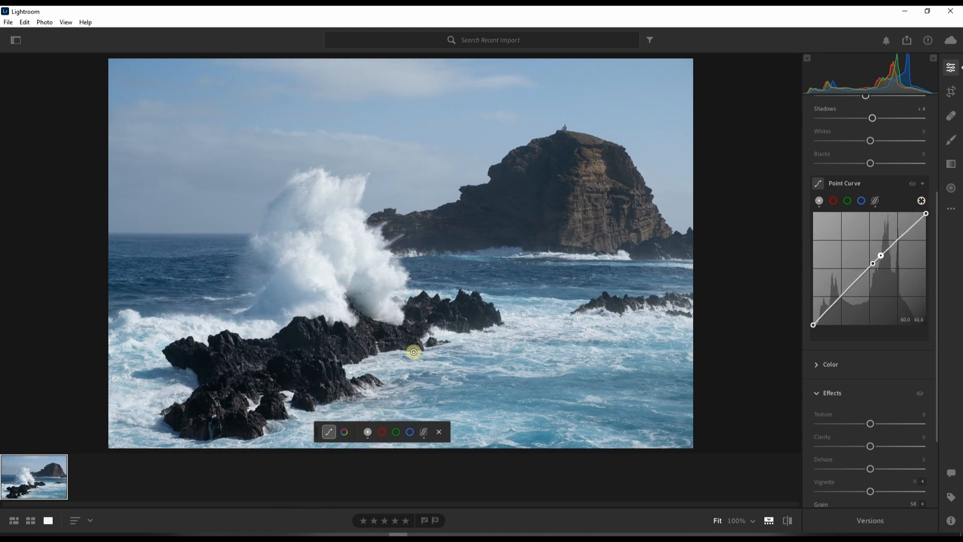
drag(519, 195, 490, 194)
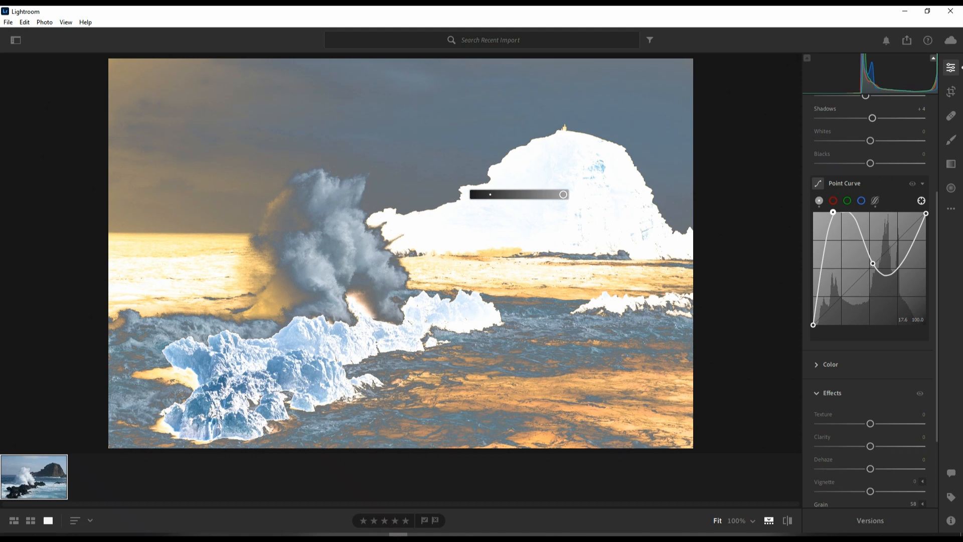
drag(563, 194, 502, 194)
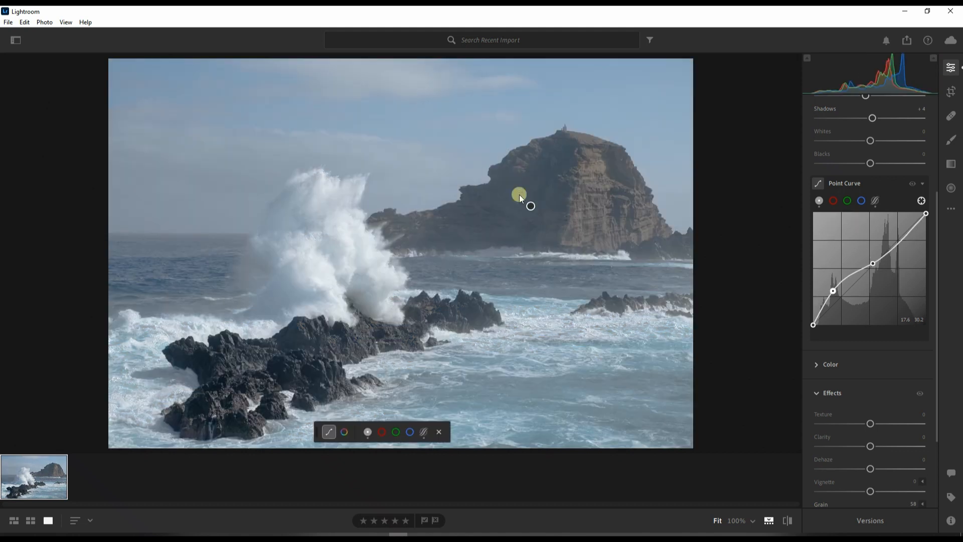
- Reset all channels of the point curve
right_click(829, 240)
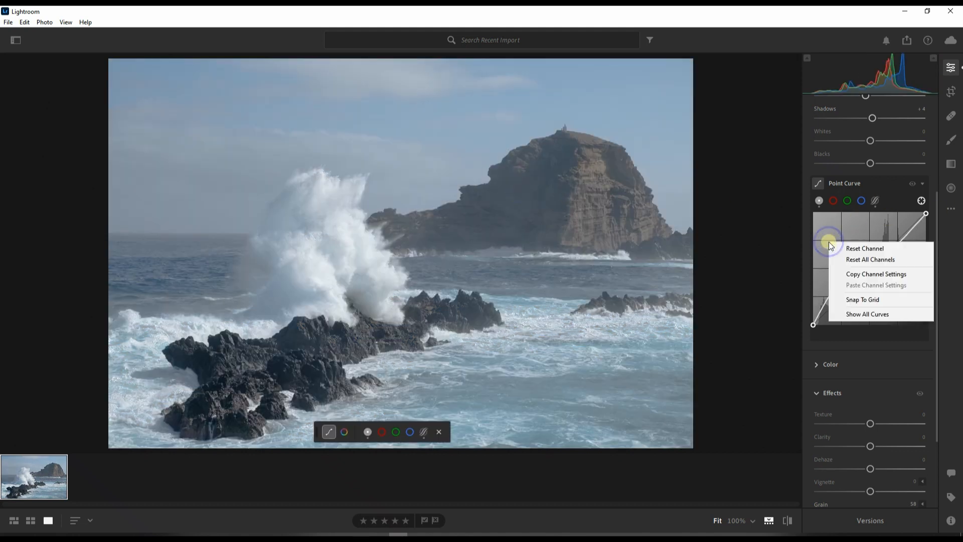
click(858, 260)
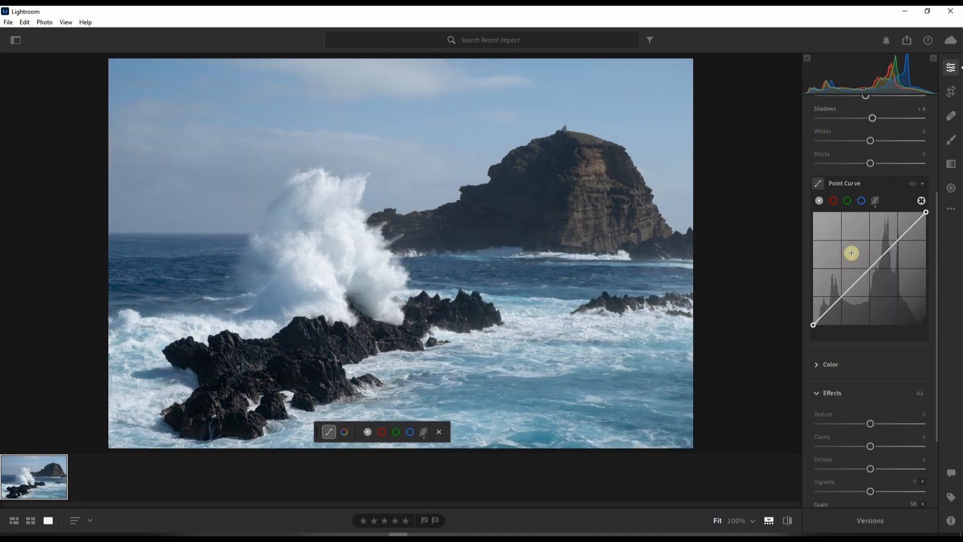